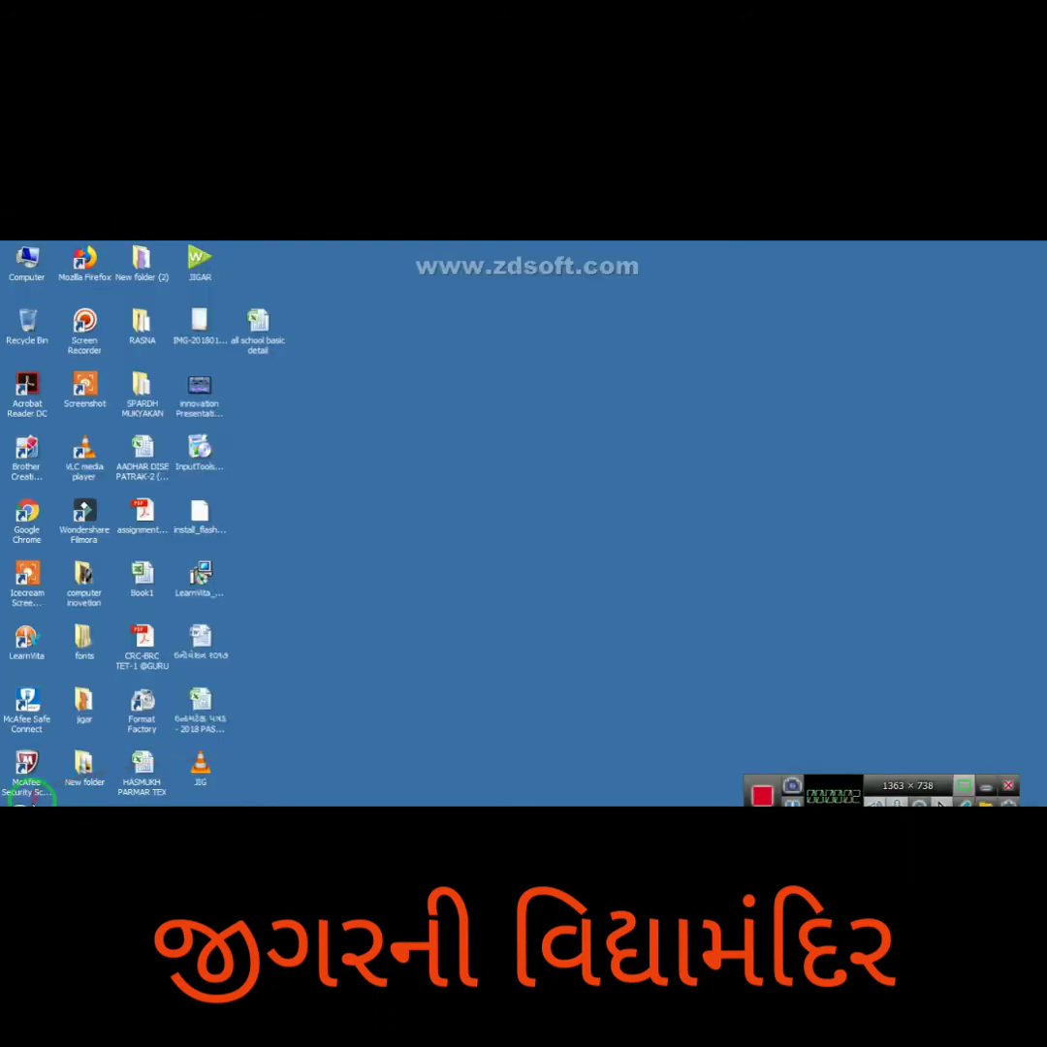
# Open 'all school basic detail' from Recent Documents in Excel 2007, then minimize Excel
pyautogui.click(20, 804)
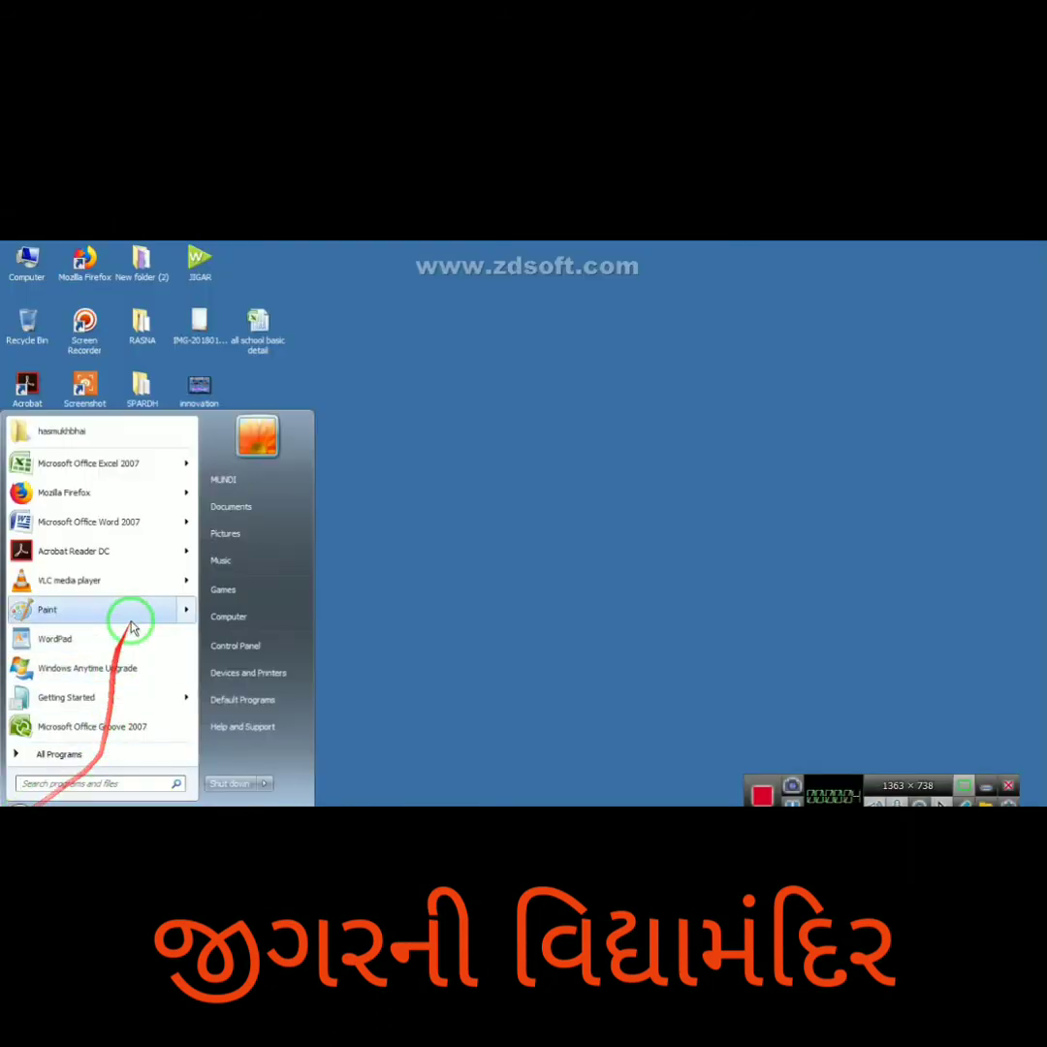
pyautogui.click(102, 462)
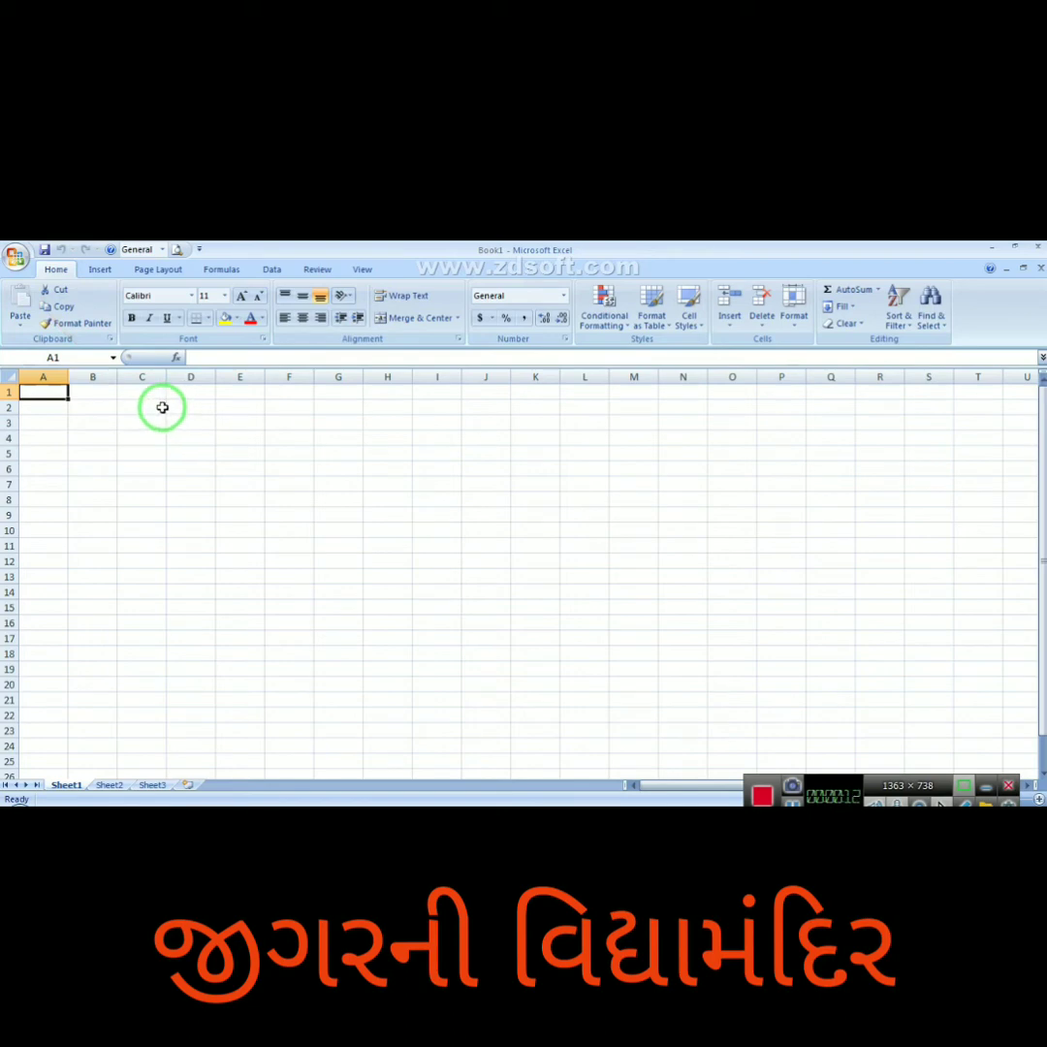
pyautogui.click(14, 258)
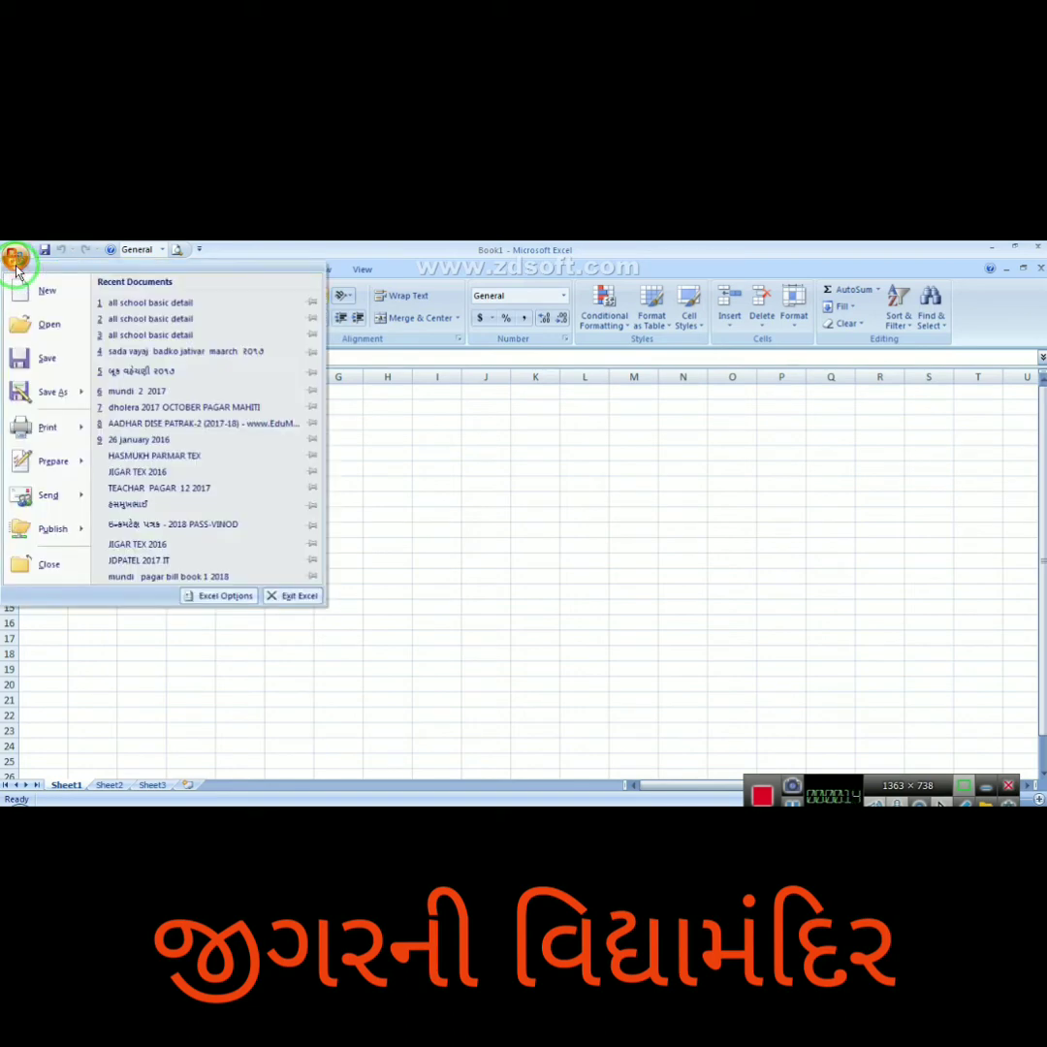
pyautogui.click(131, 303)
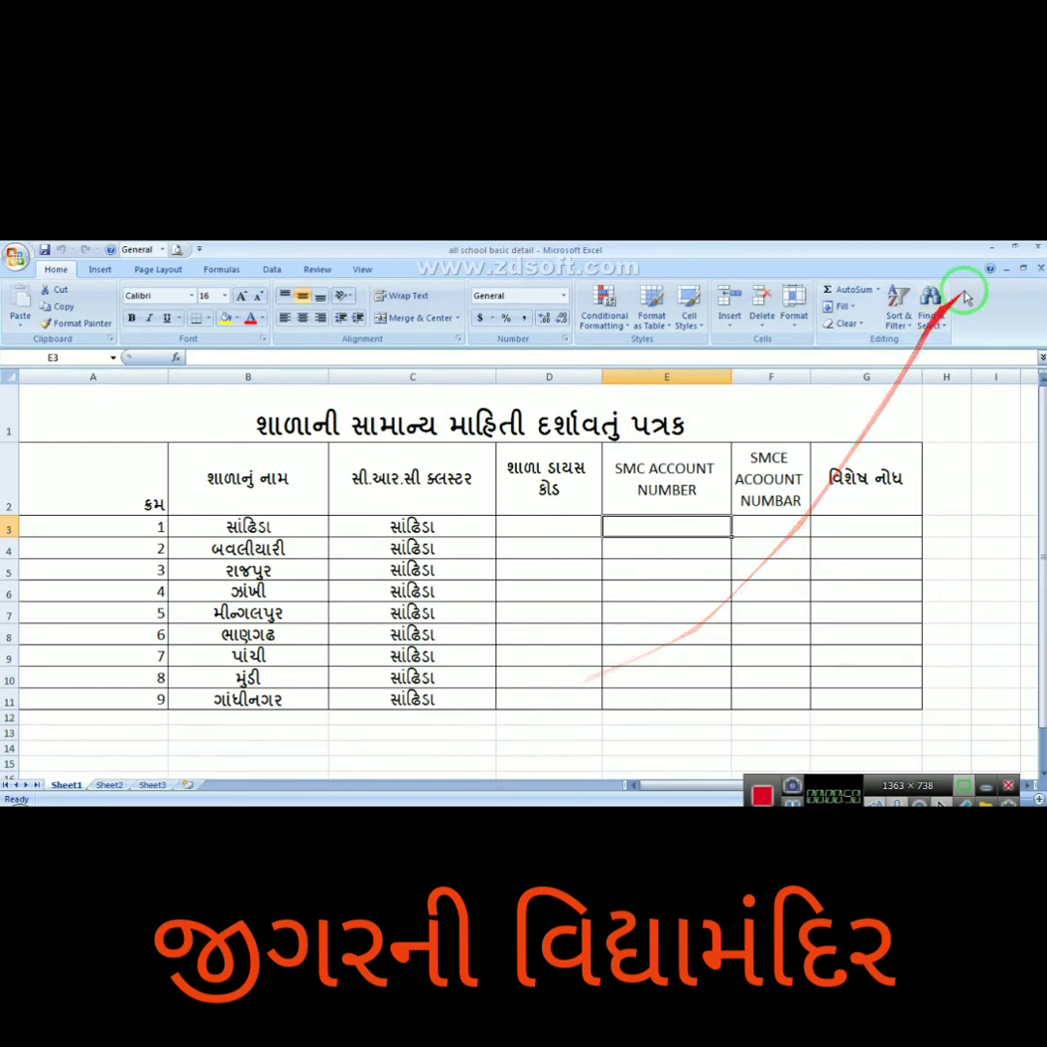
pyautogui.click(997, 249)
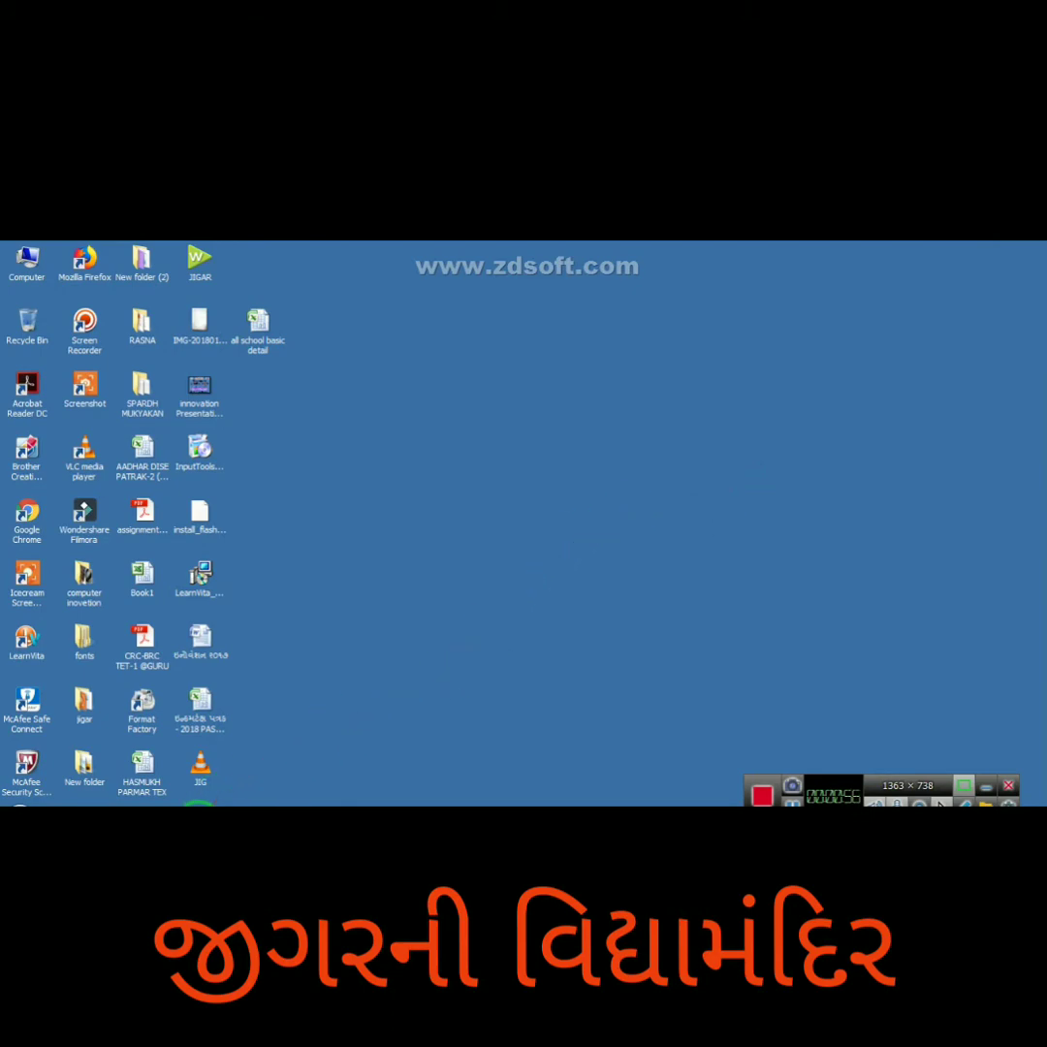
# Go from the 'google drive' search results to the My Drive file list in Chrome
pyautogui.click(198, 804)
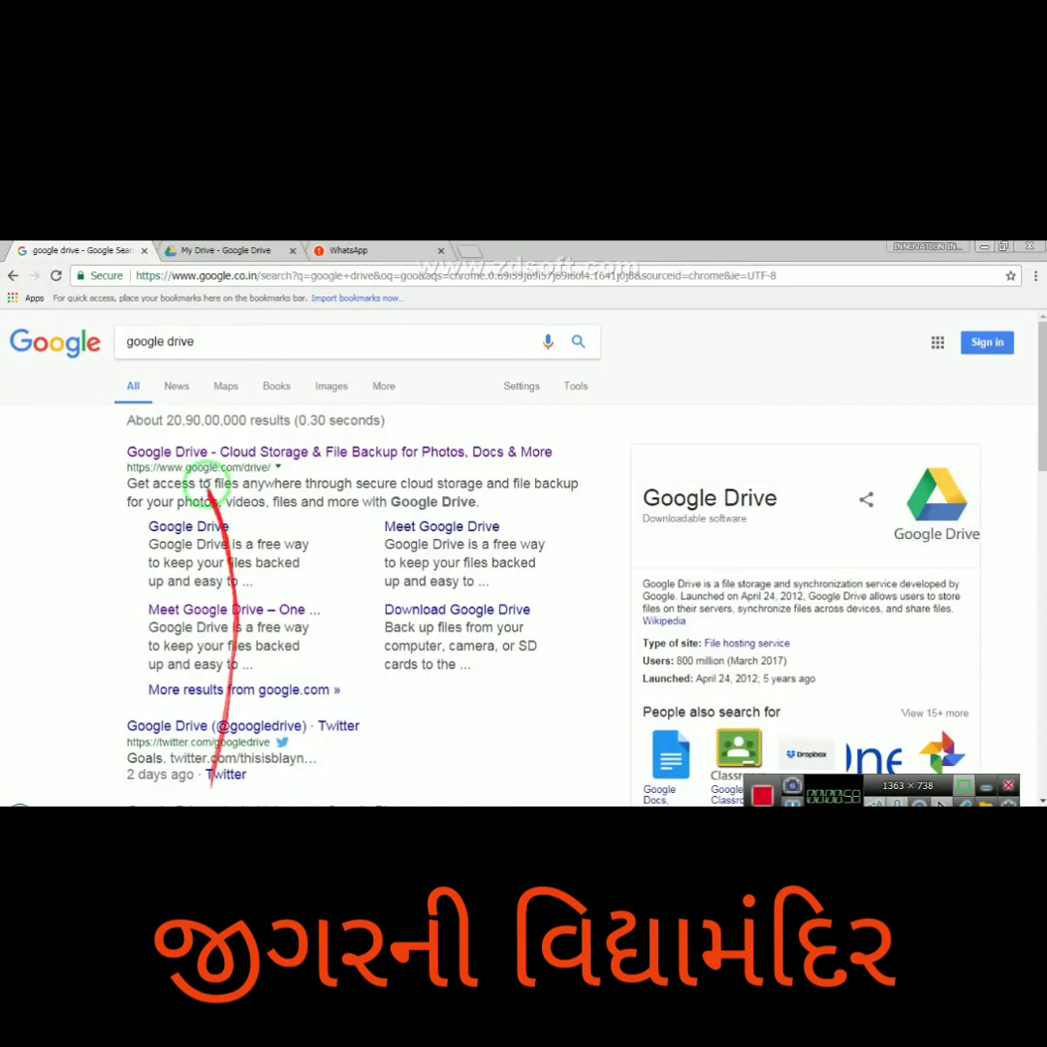
pyautogui.click(197, 347)
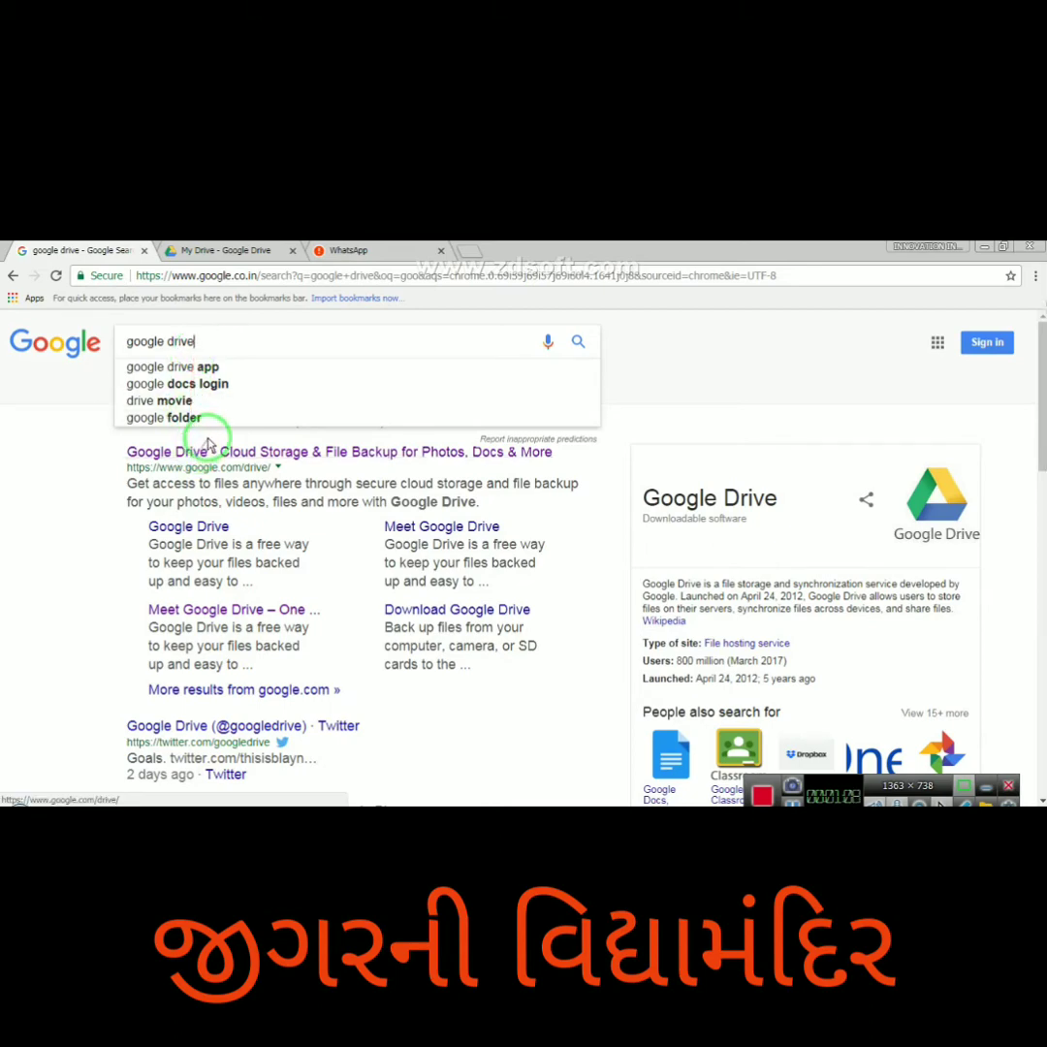
pyautogui.click(219, 252)
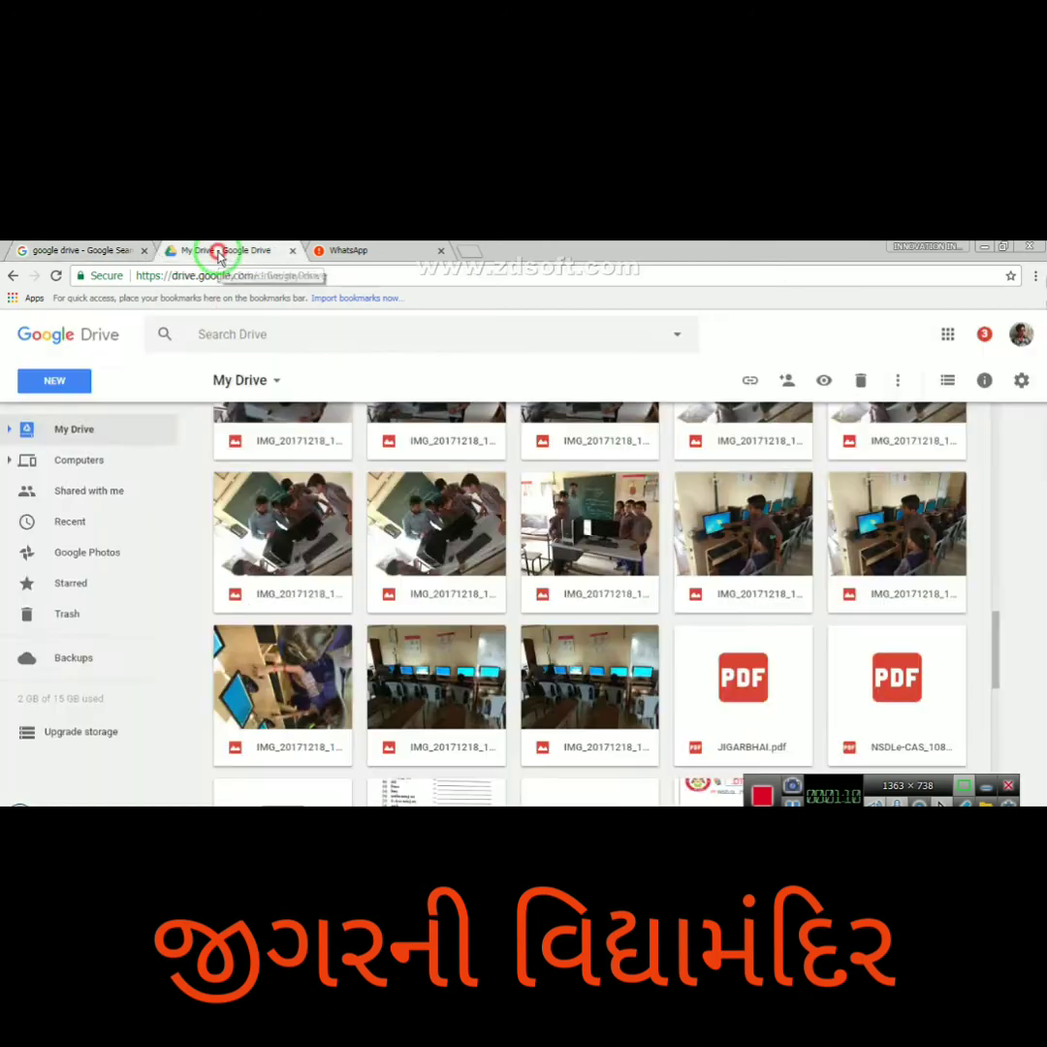
pyautogui.scroll(5, 227, 420)
pyautogui.scroll(5, 234, 420)
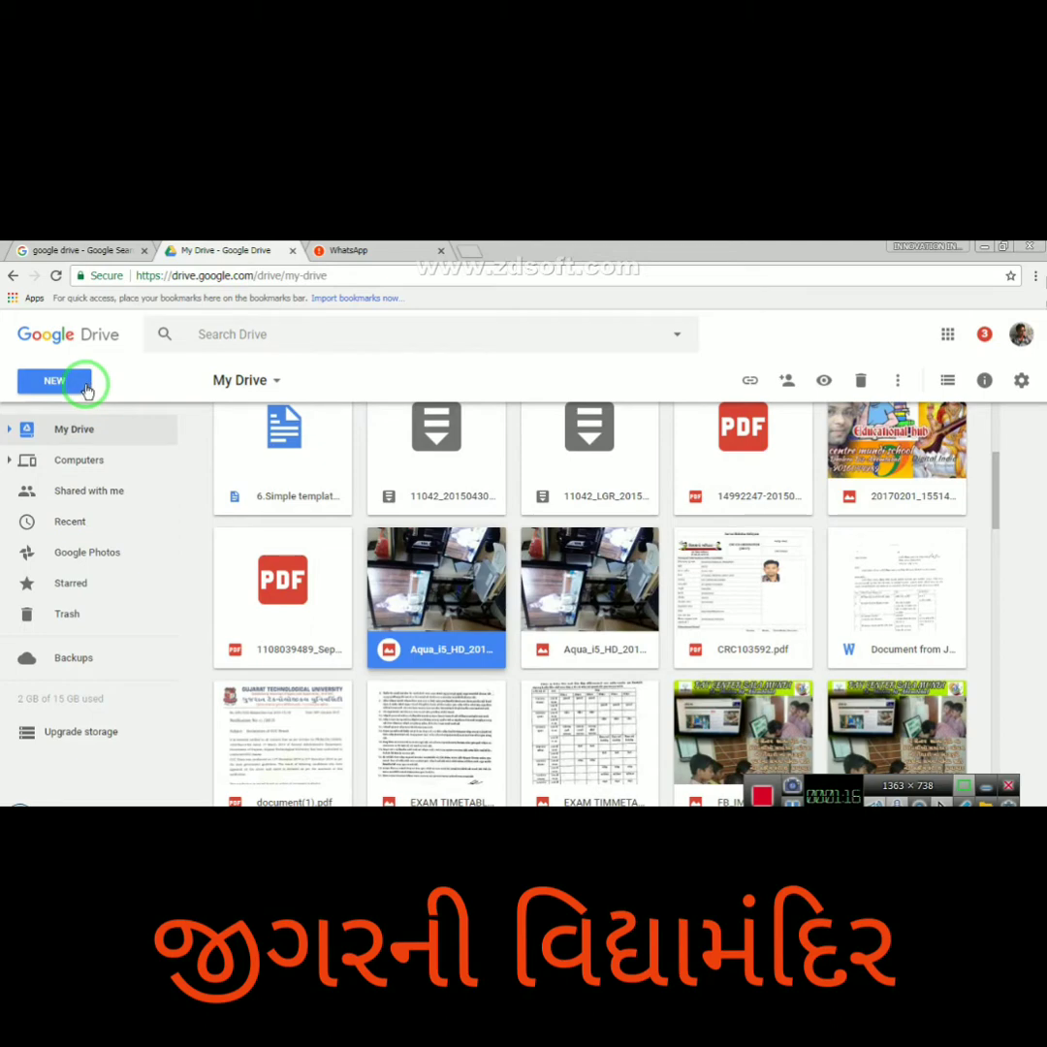
# Upload the 'all school basic detail' workbook from the Desktop via New > File upload
pyautogui.click(78, 388)
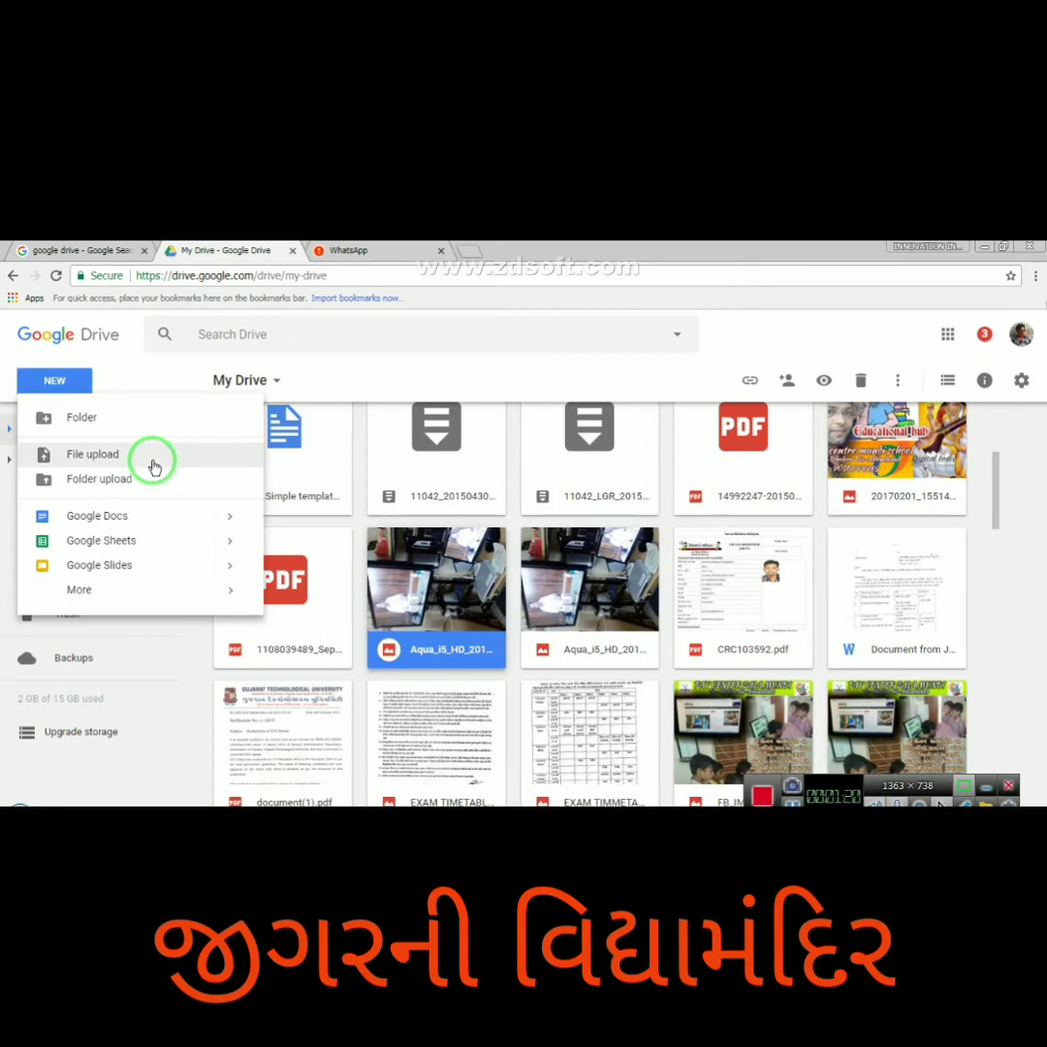
pyautogui.click(152, 465)
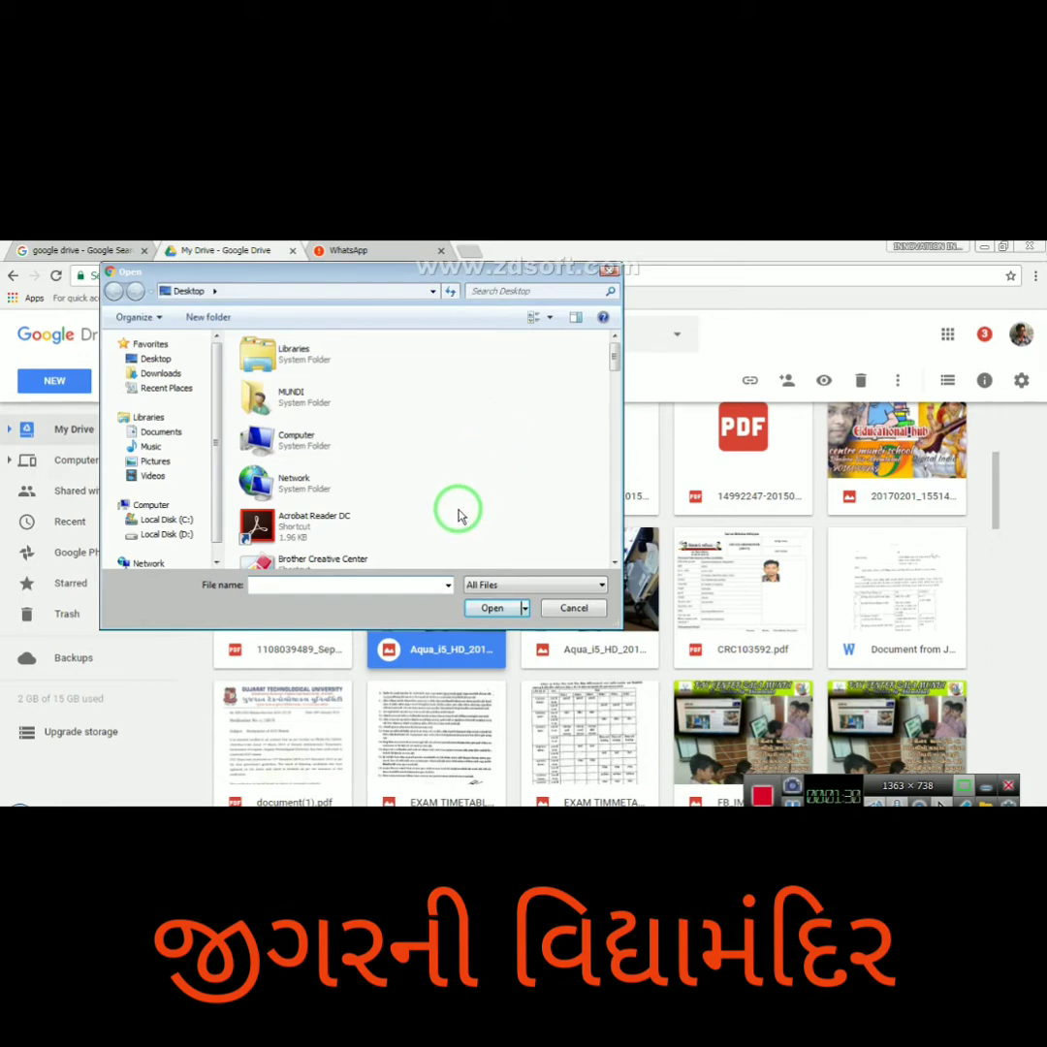
pyautogui.click(177, 360)
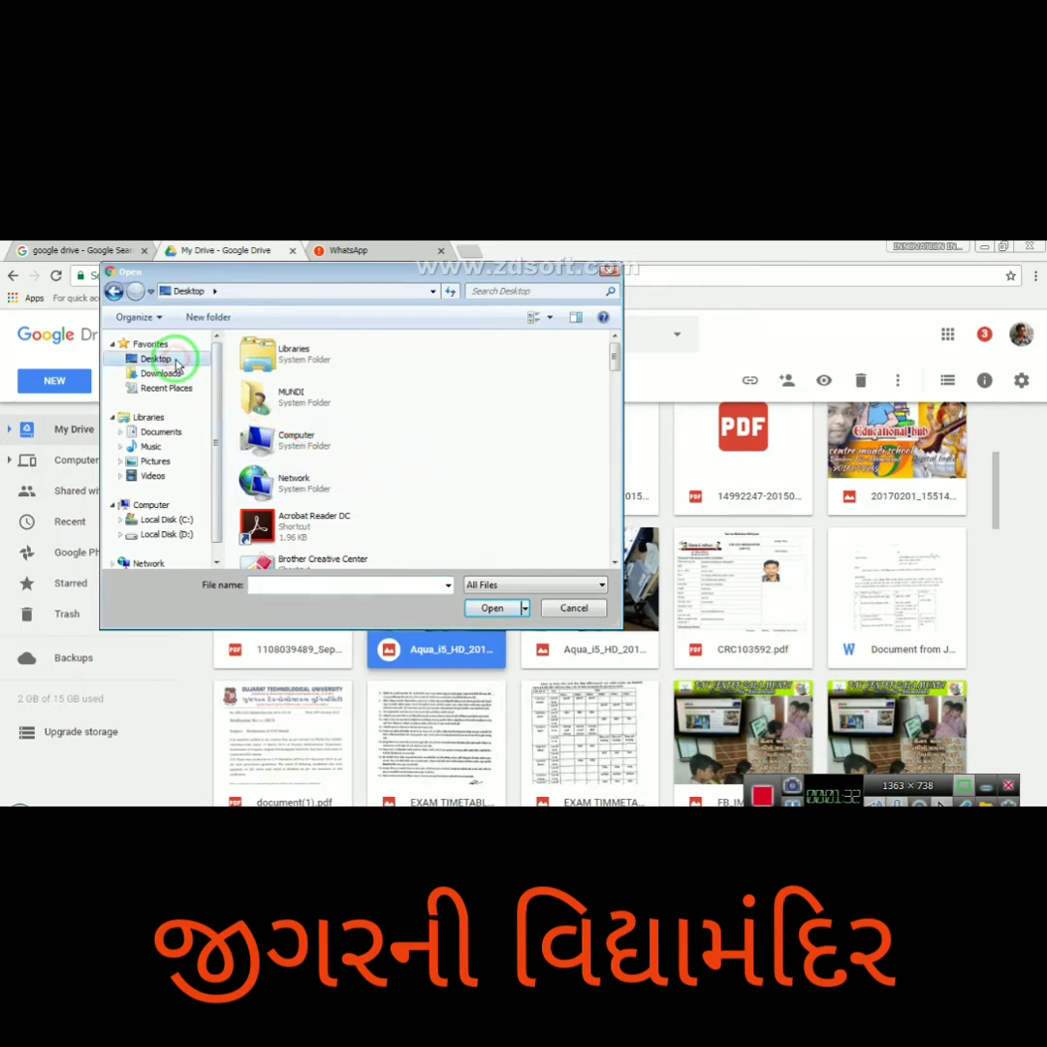
pyautogui.moveTo(615, 360)
pyautogui.mouseDown()
pyautogui.moveTo(593, 481)
pyautogui.moveTo(368, 463)
pyautogui.mouseUp()
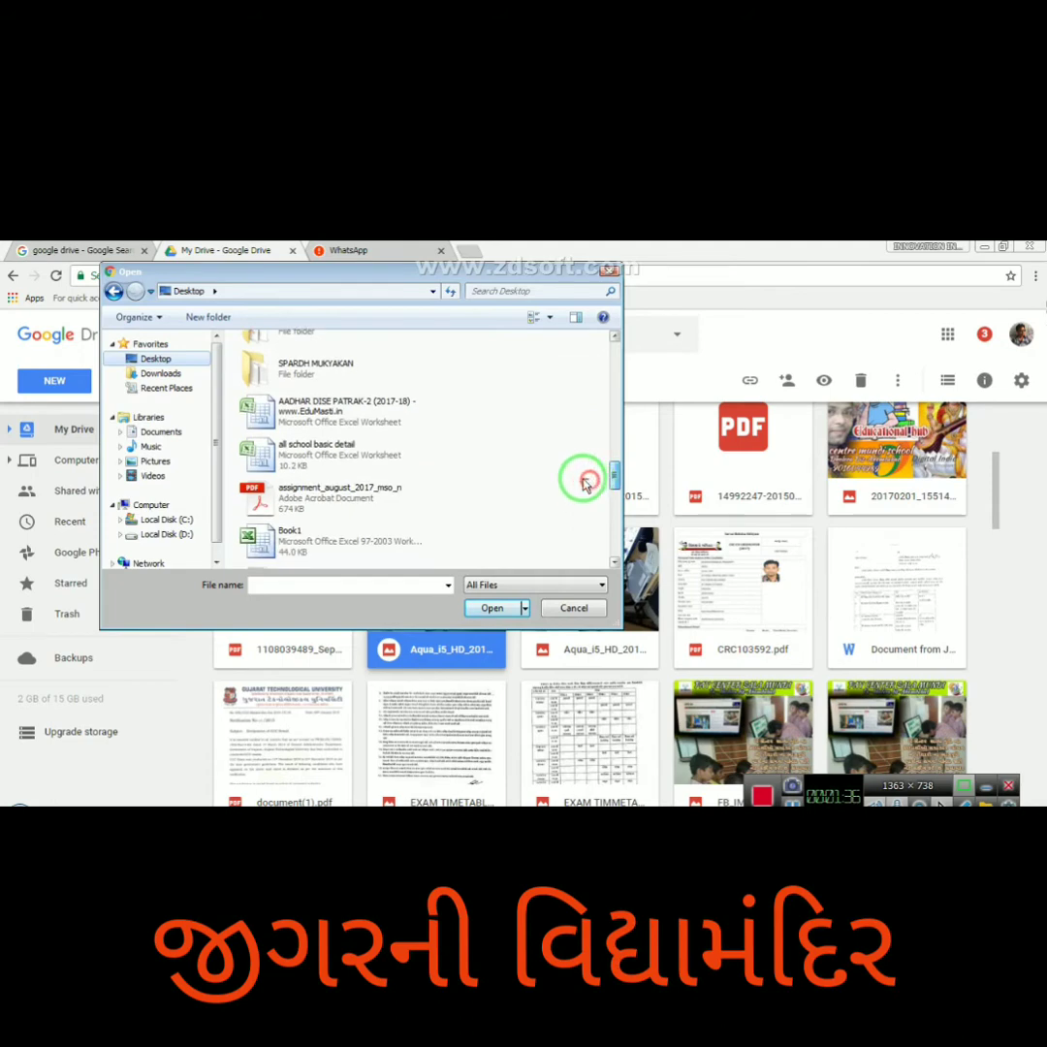
pyautogui.click(365, 462)
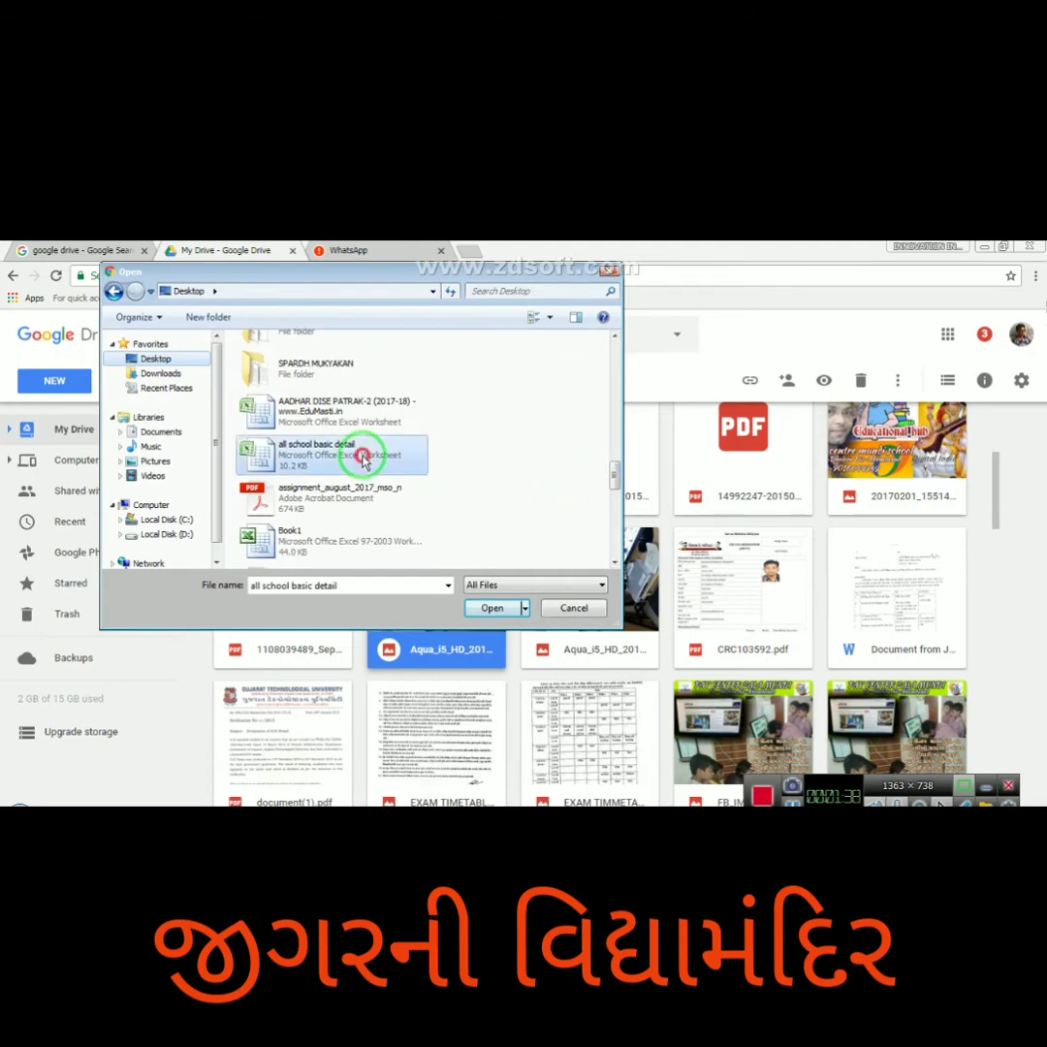
pyautogui.click(491, 608)
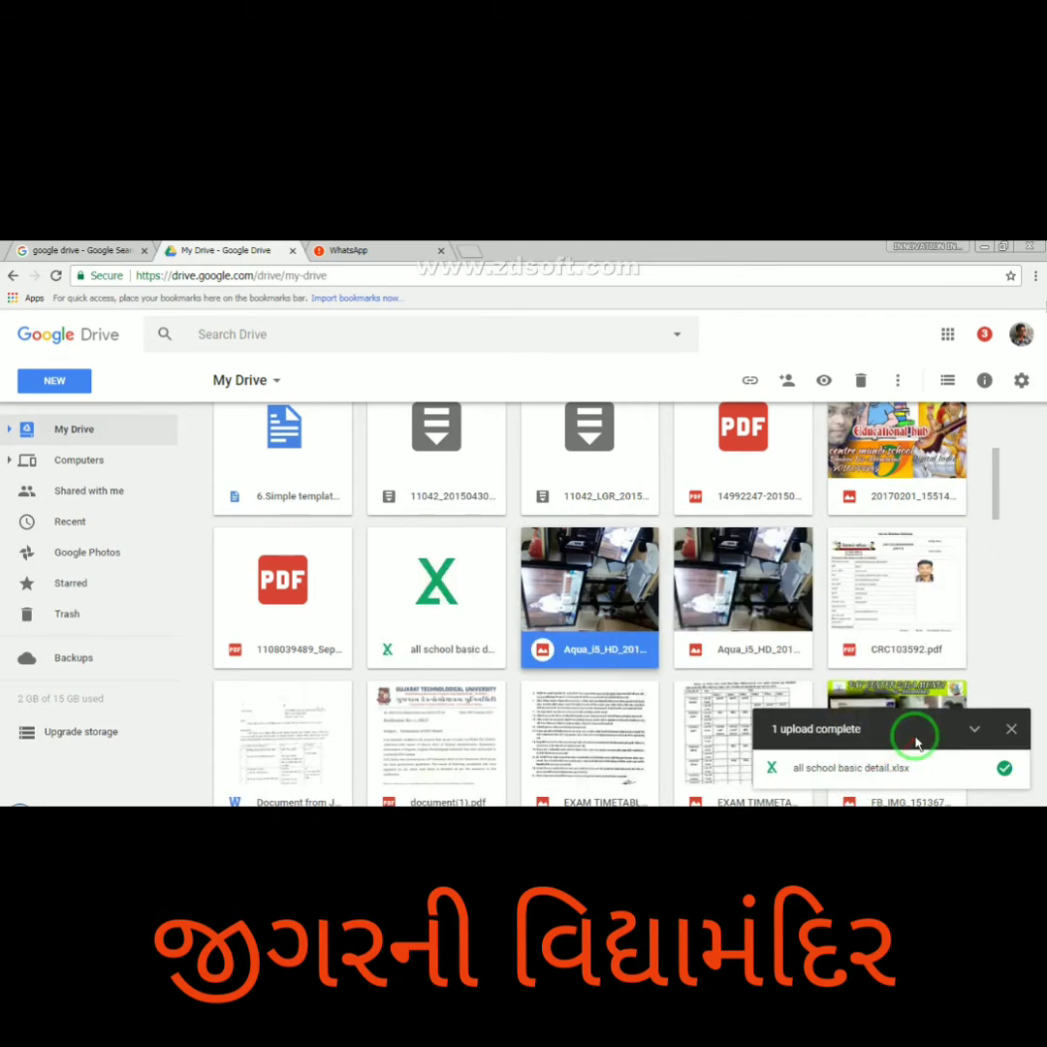
# Open 'all school basic detail.xlsx' with Google Sheets from its Drive preview
pyautogui.doubleClick(443, 631)
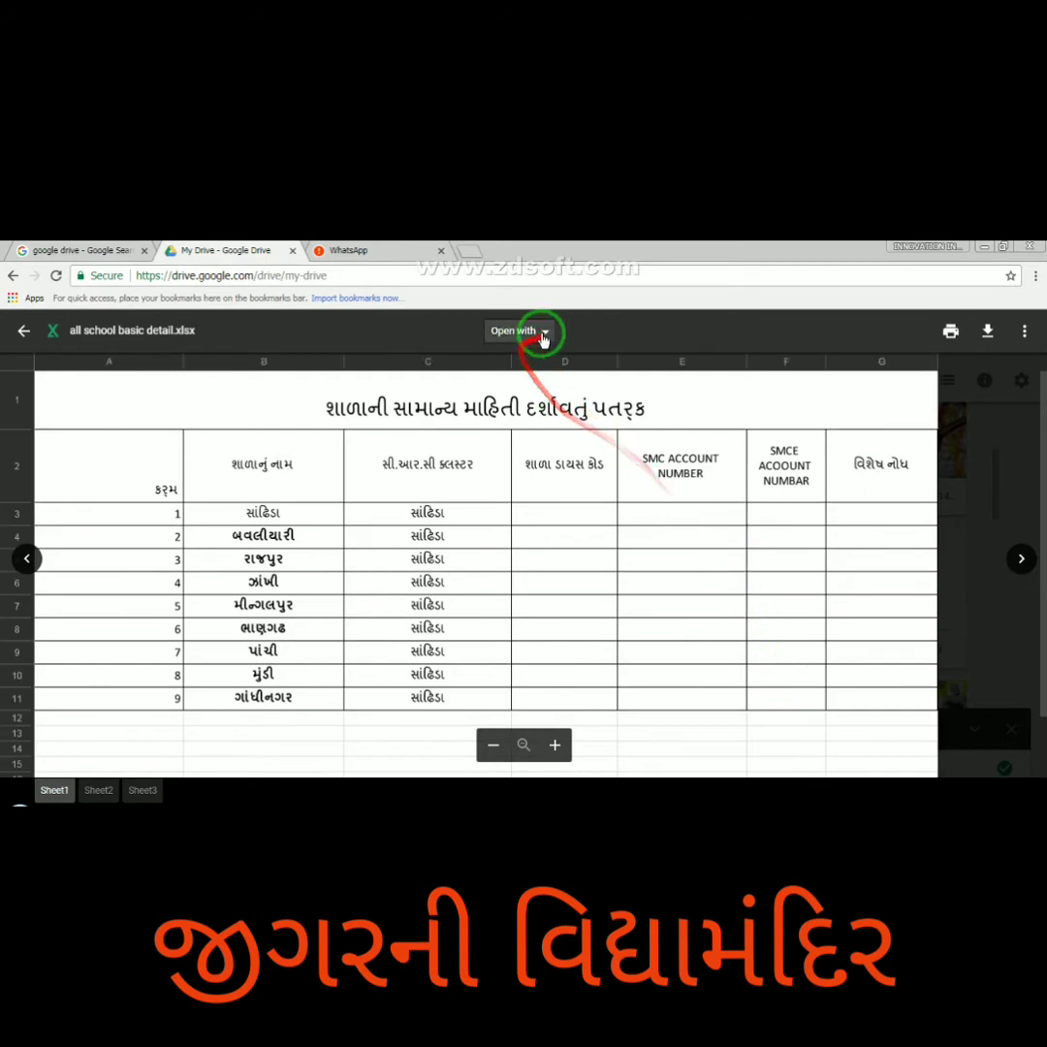
pyautogui.click(548, 384)
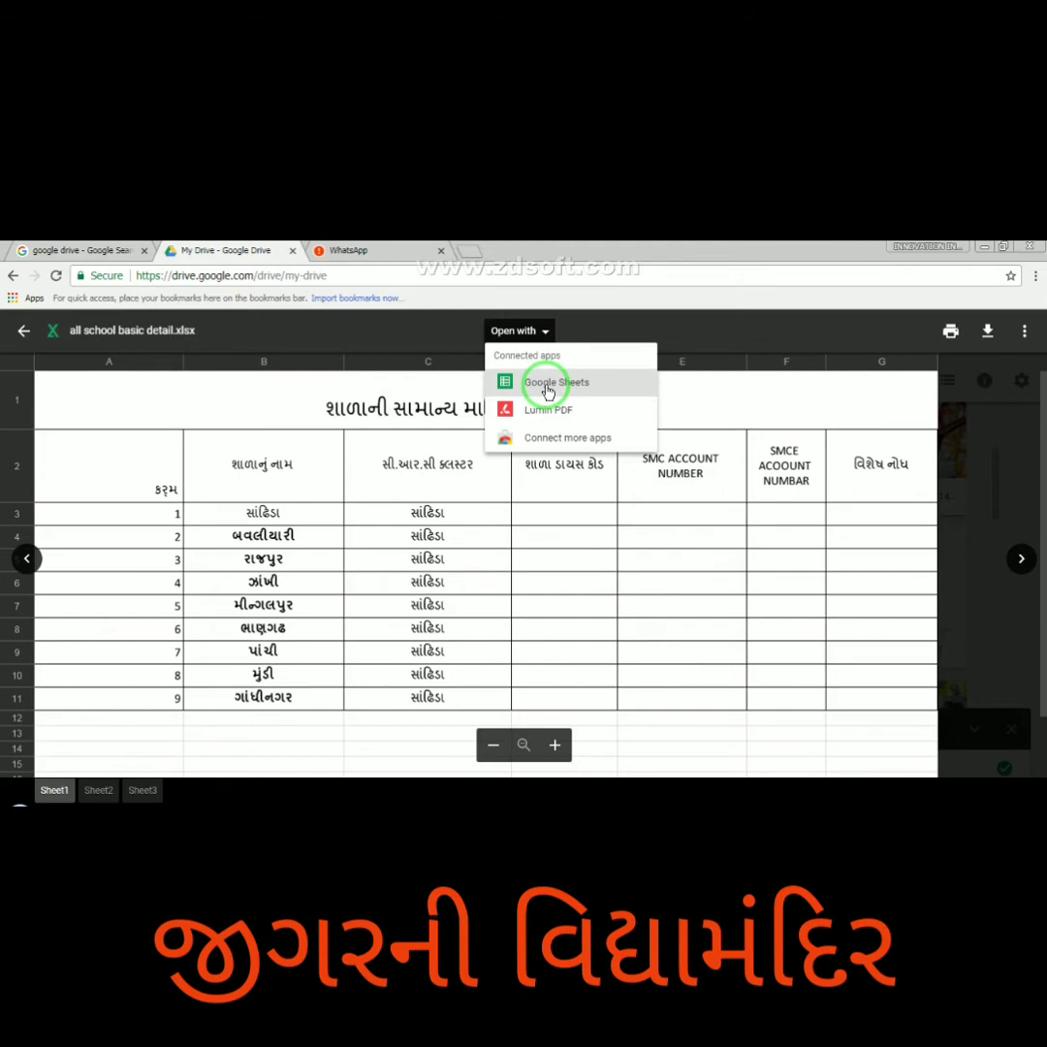
pyautogui.click(548, 386)
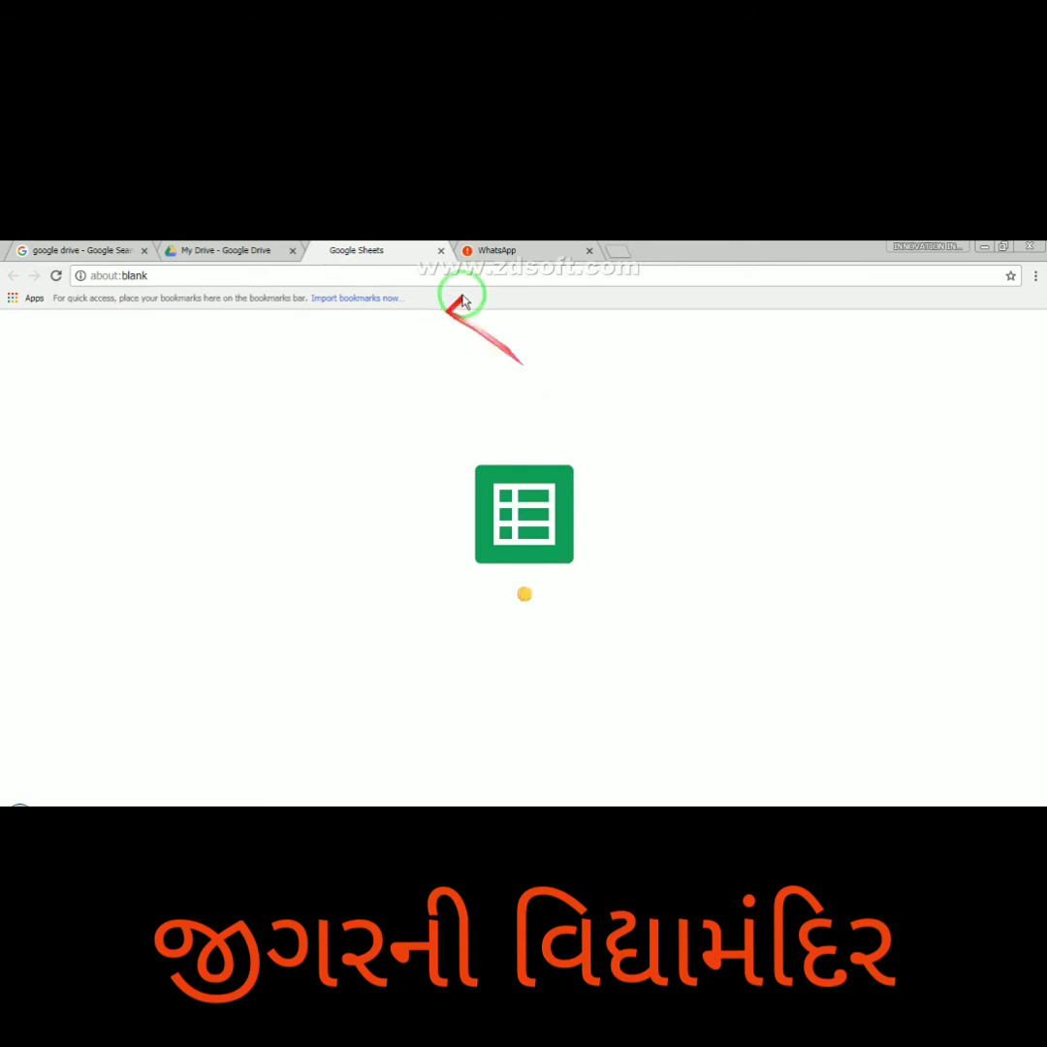
pyautogui.click(490, 249)
pyautogui.click(416, 249)
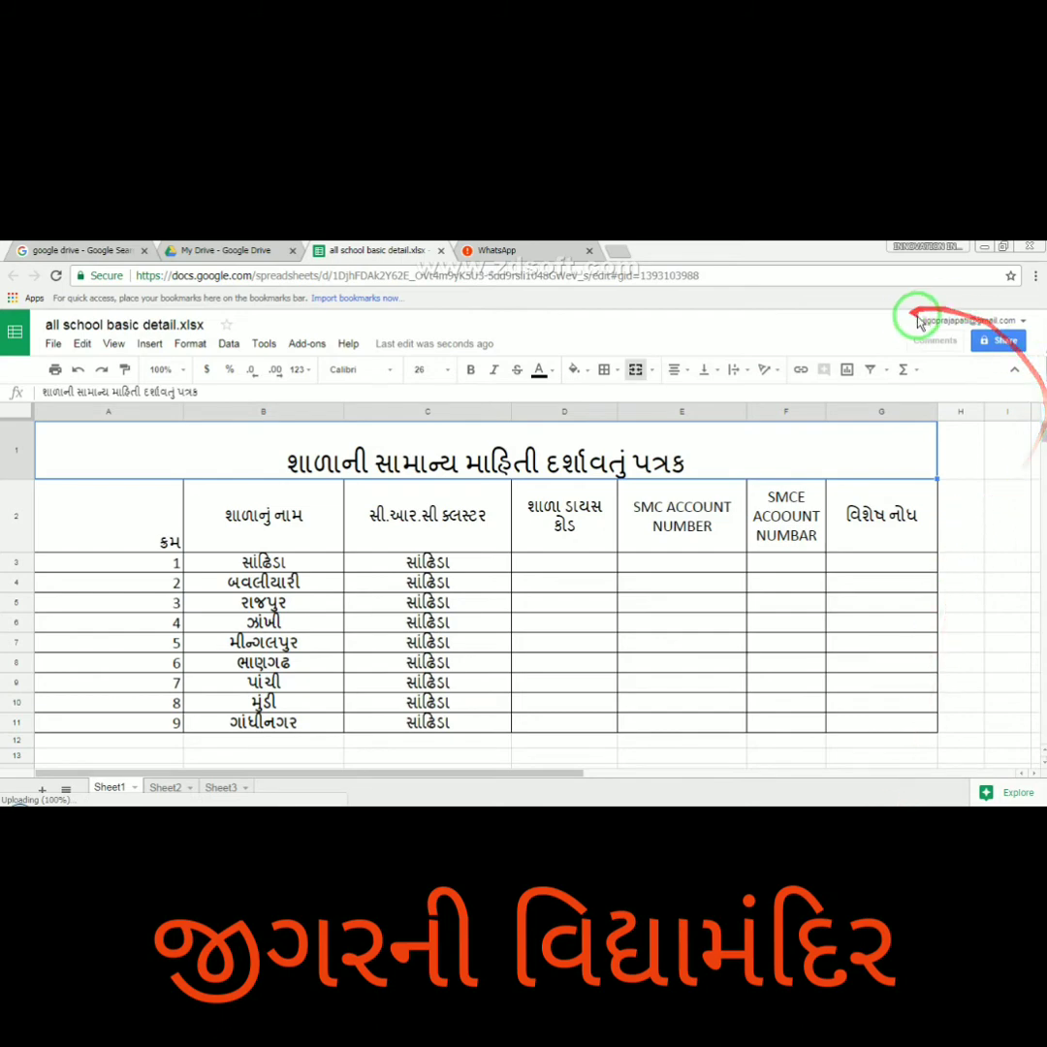
# Enter the contact's e-mail address in Share, pick the suggestion, and send the invitation
pyautogui.click(1001, 341)
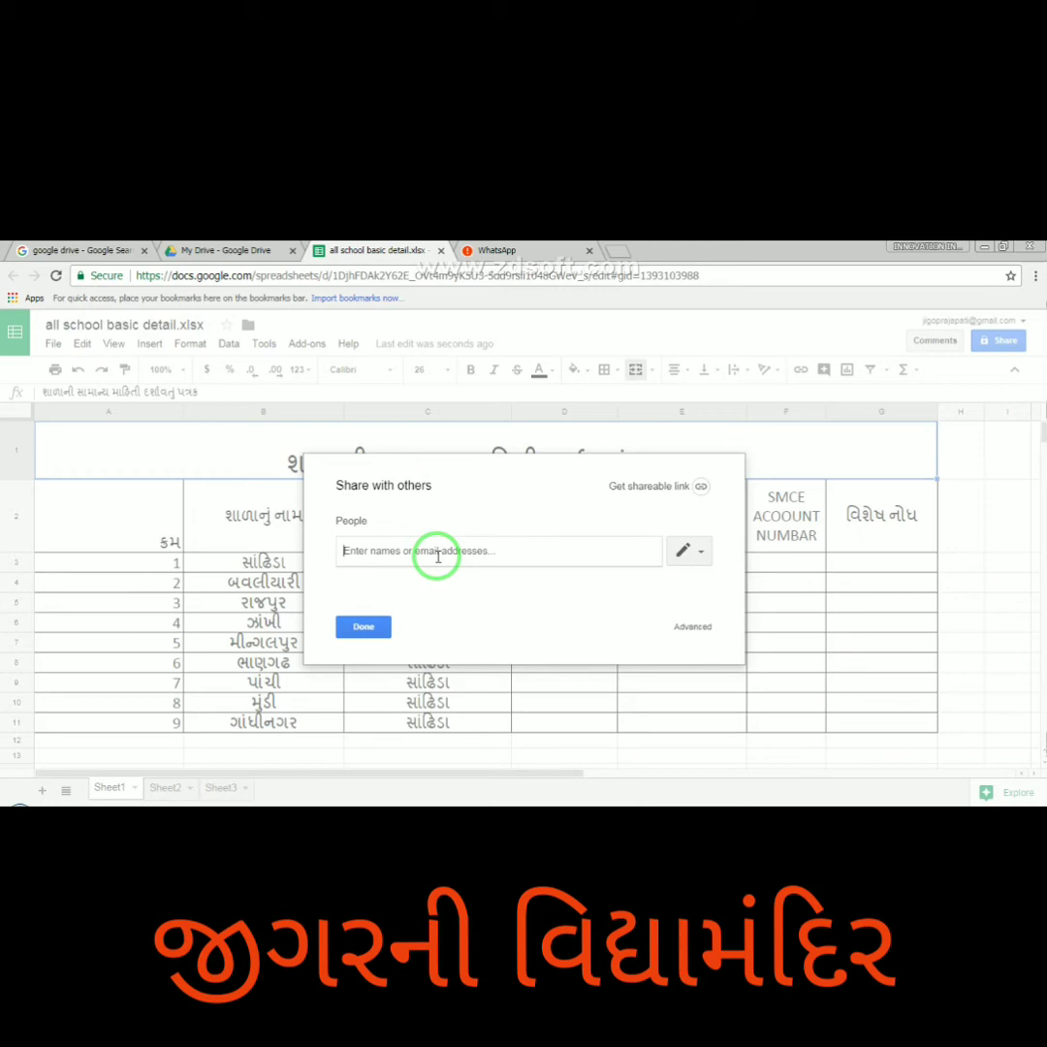
pyautogui.write('Ji')
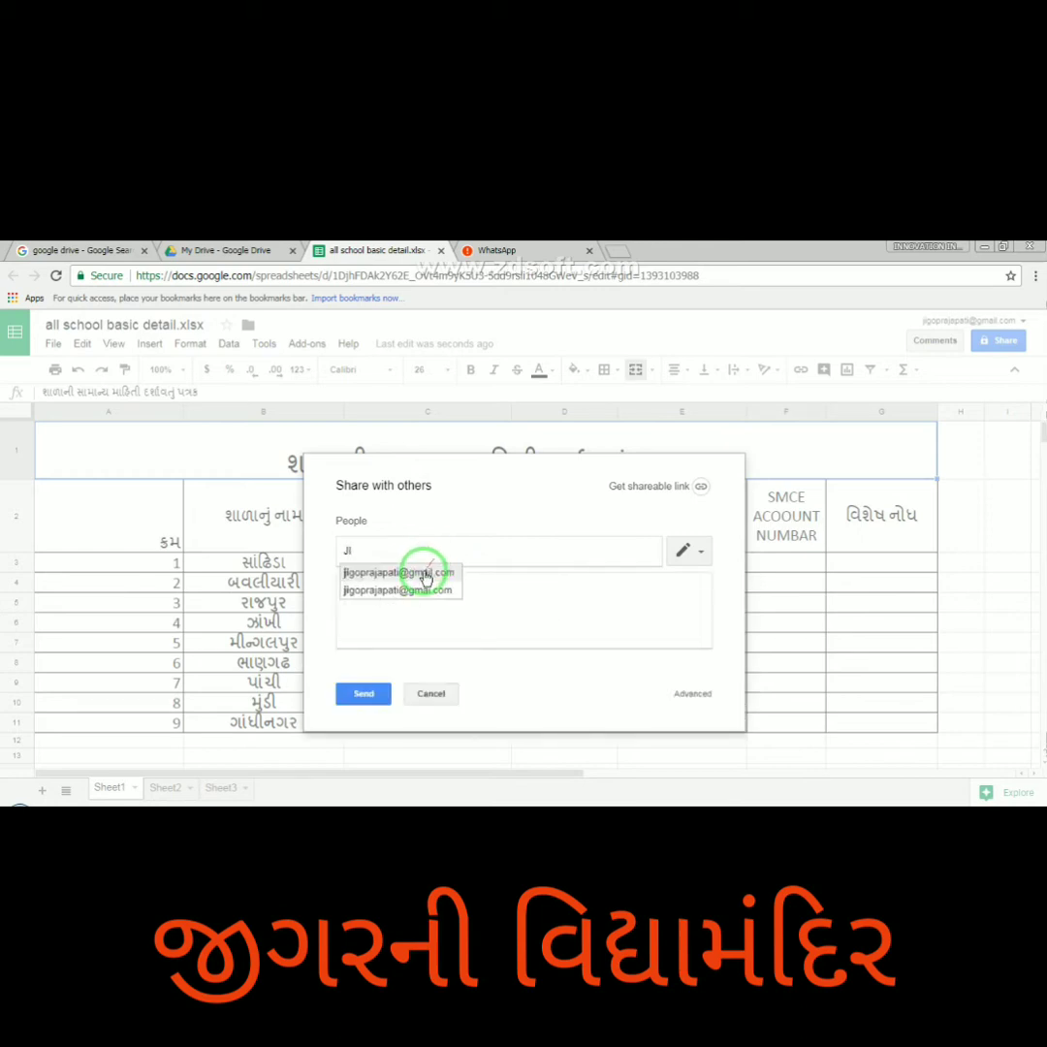
pyautogui.click(421, 572)
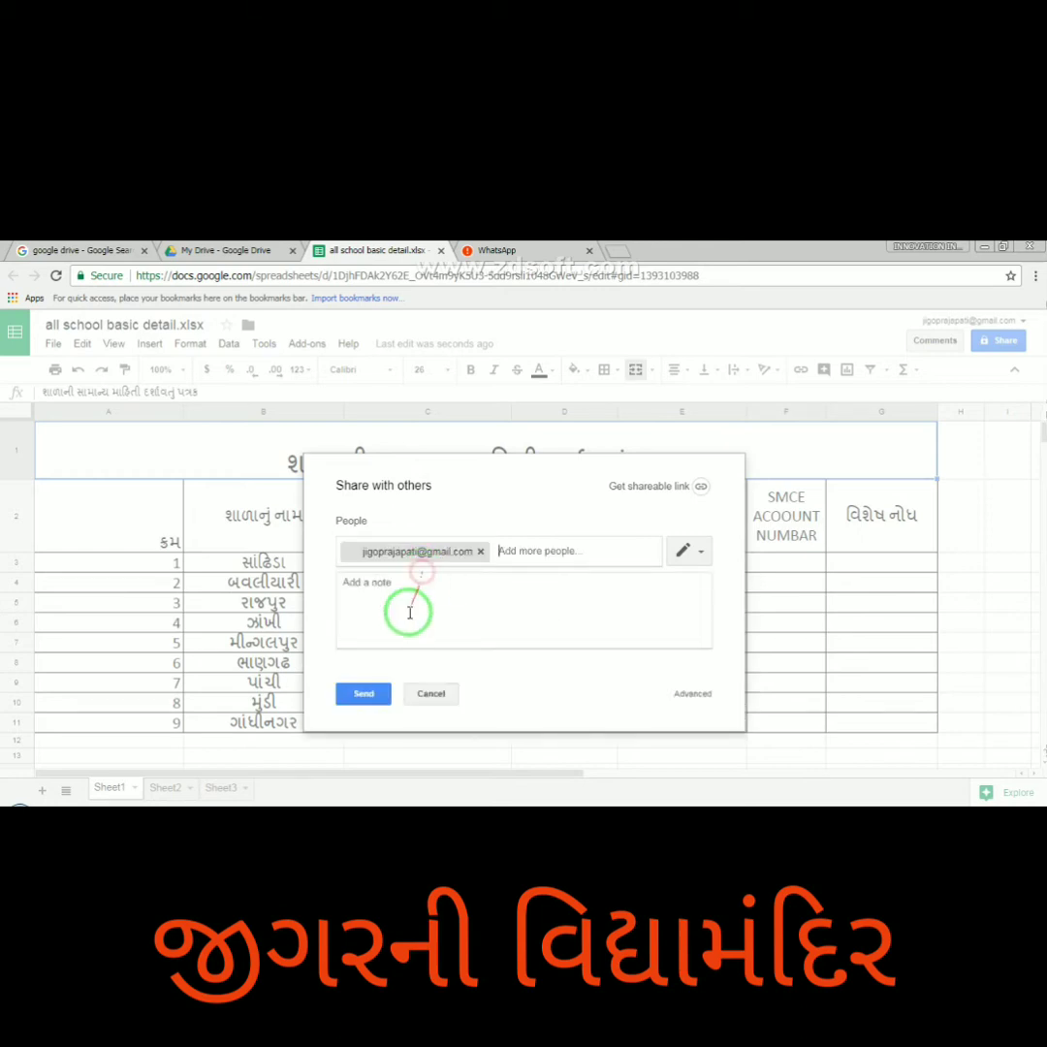
pyautogui.click(362, 715)
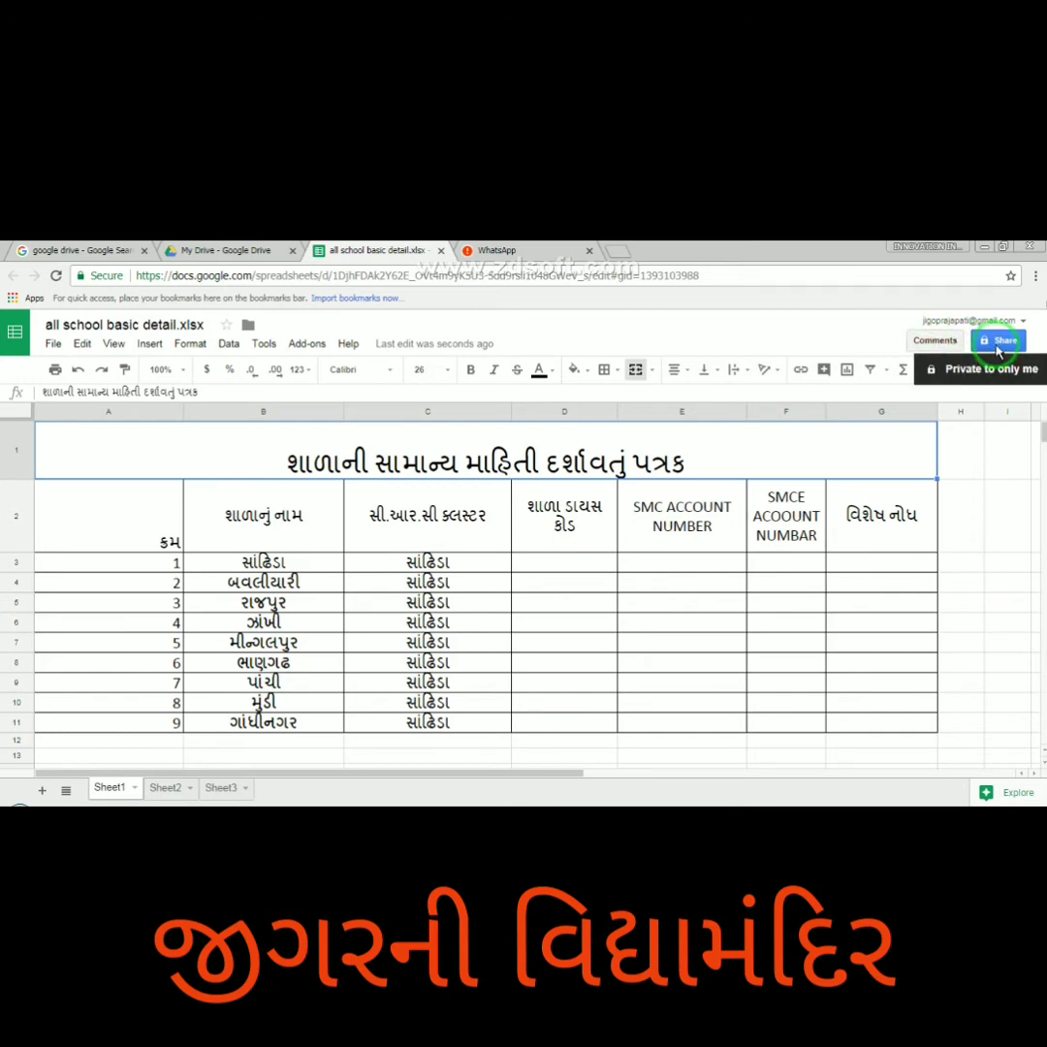
# Turn on link sharing with 'Anyone with the link can edit' and copy the link
pyautogui.click(998, 344)
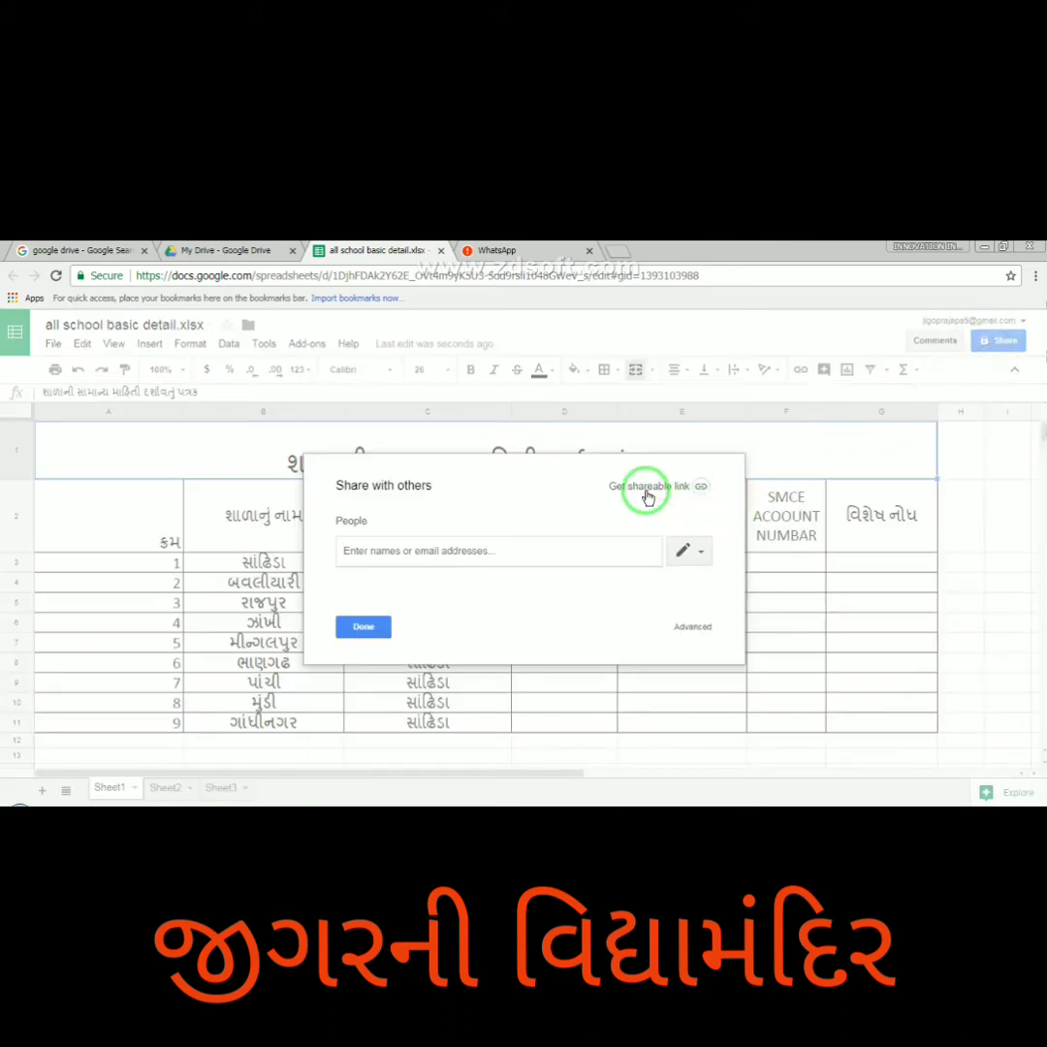
pyautogui.click(700, 487)
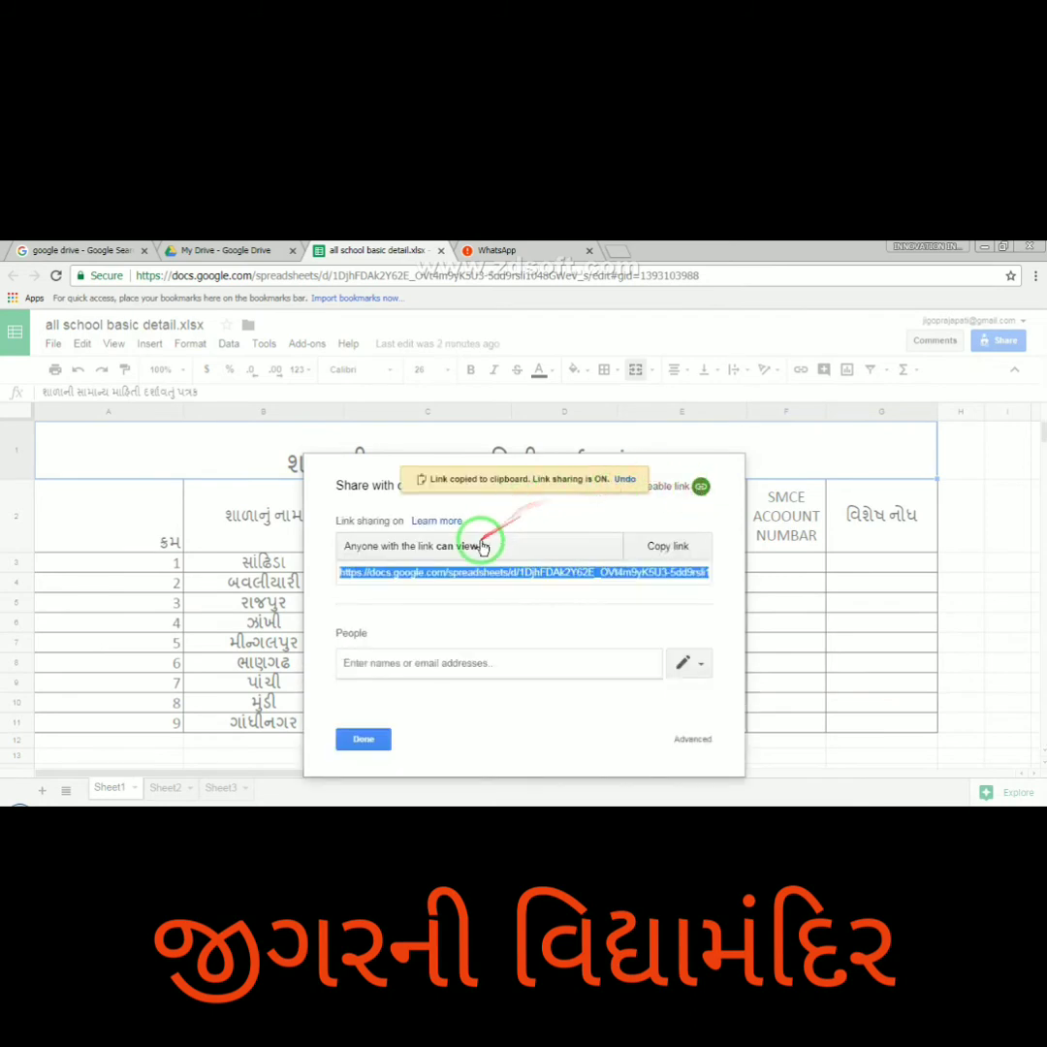
pyautogui.click(470, 547)
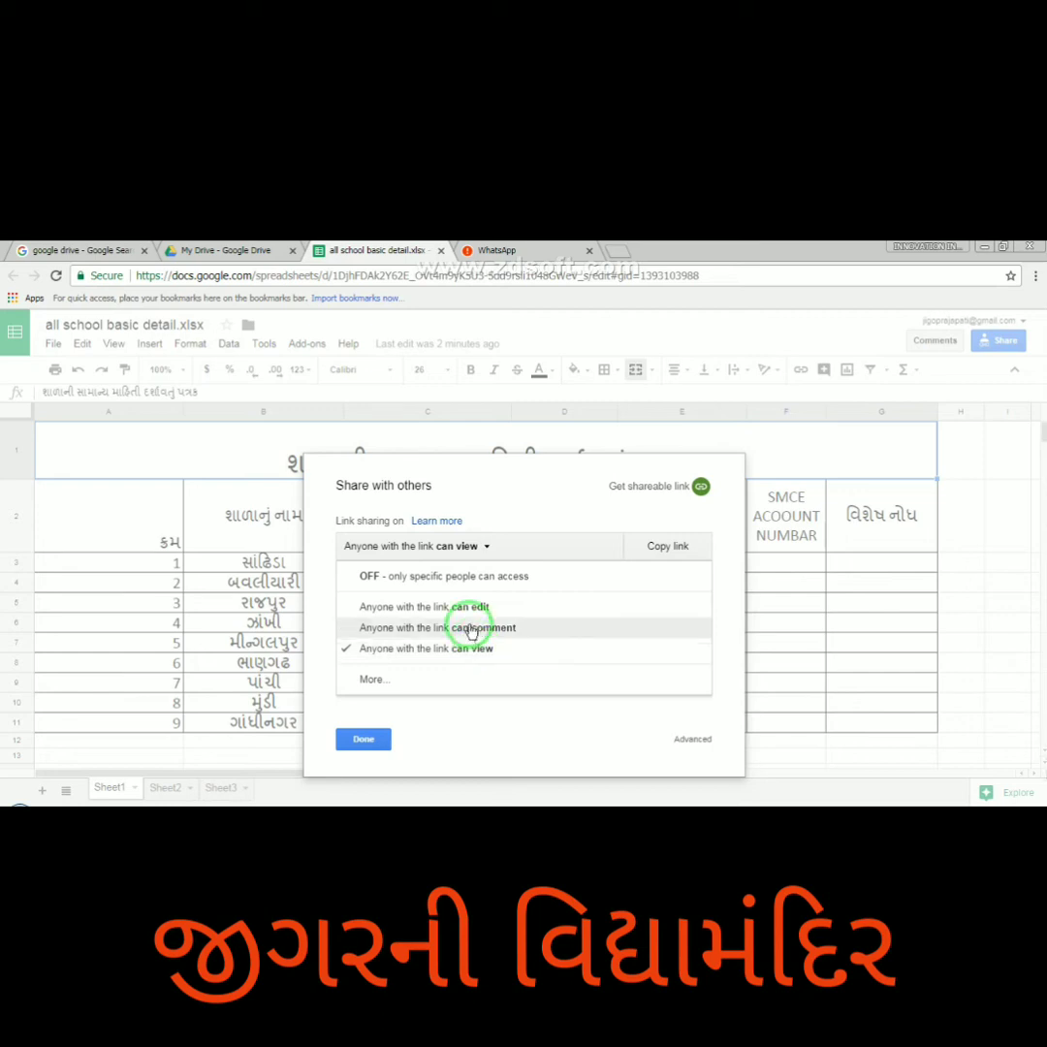
pyautogui.click(462, 607)
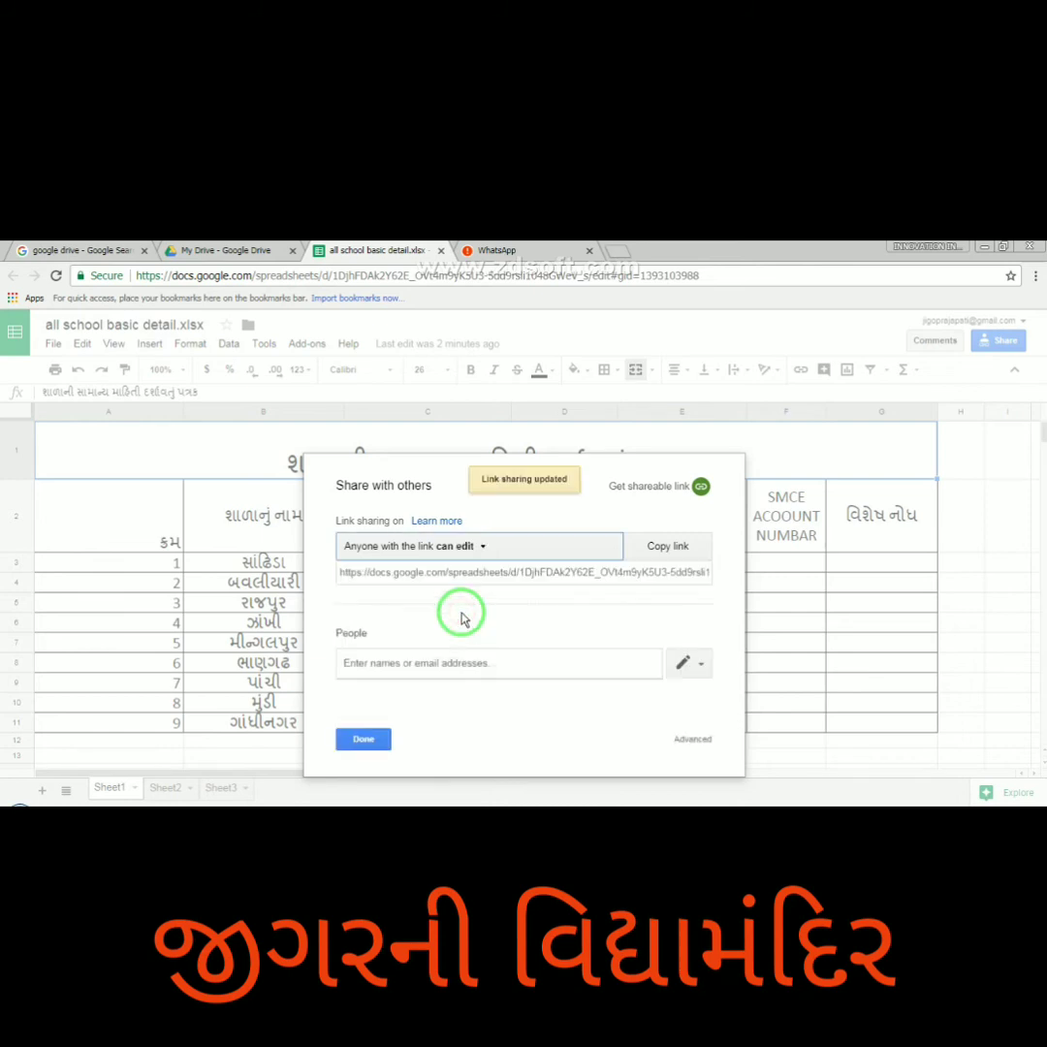
pyautogui.click(662, 554)
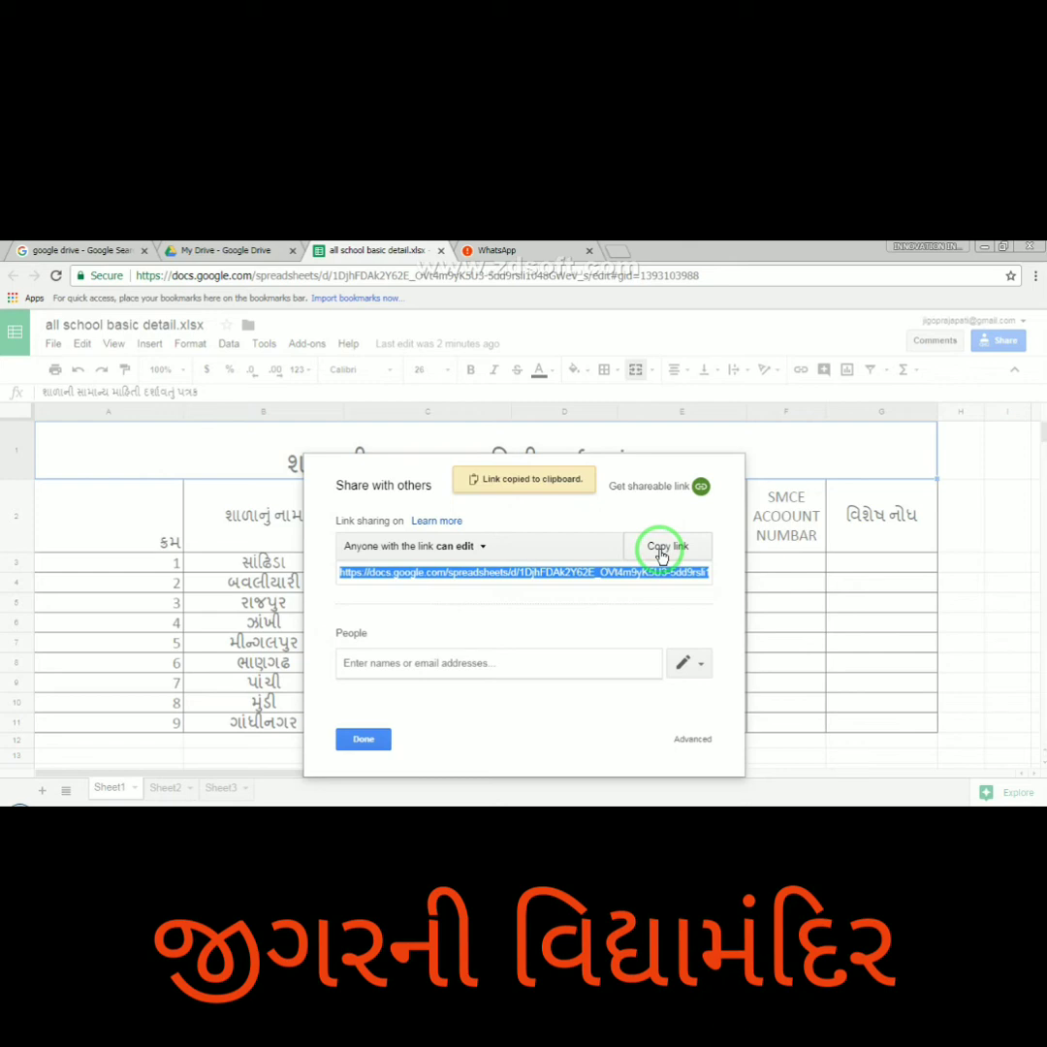
# Paste the copied Google Sheets link into the WhatsApp Web chat and send it
pyautogui.click(495, 254)
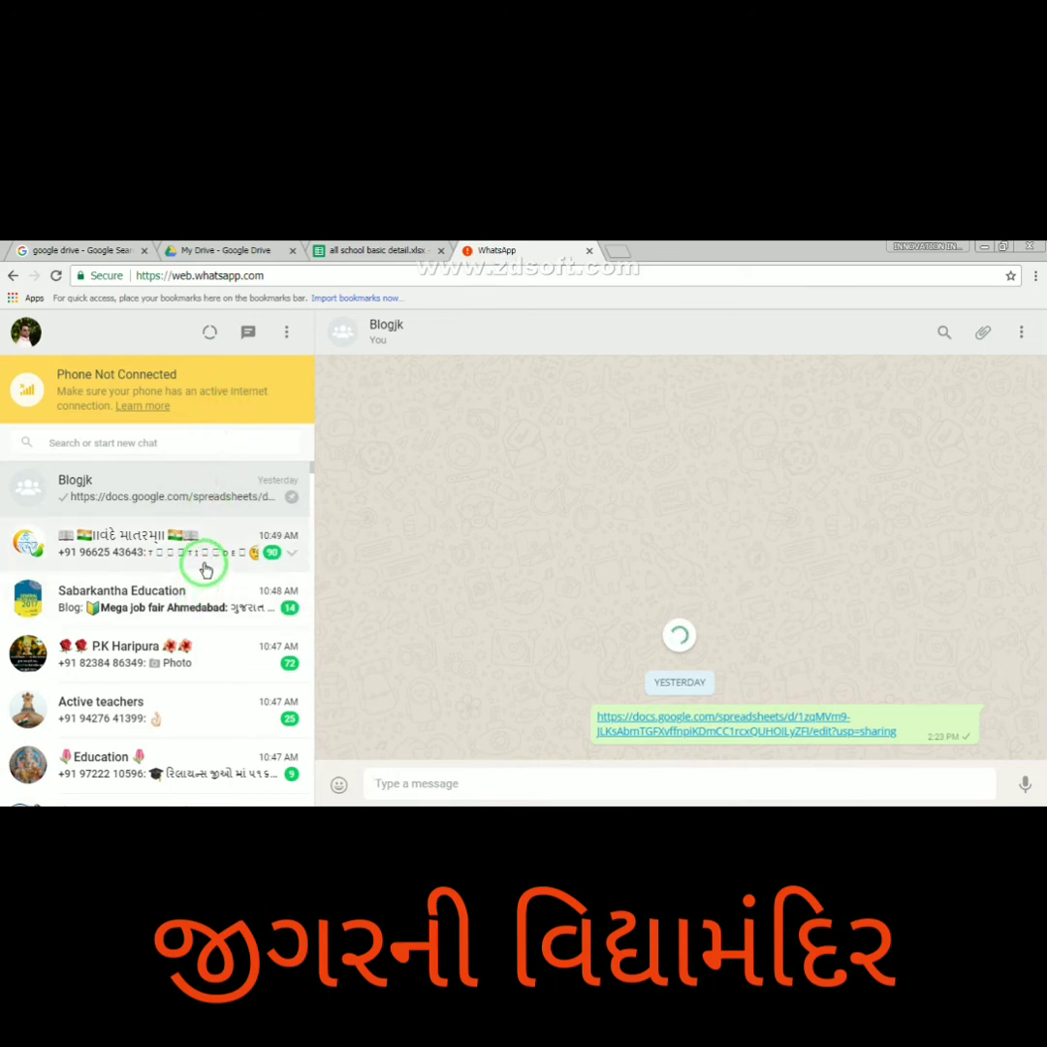
pyautogui.moveTo(205, 561); pyautogui.dragTo(337, 686)
pyautogui.click(155, 485)
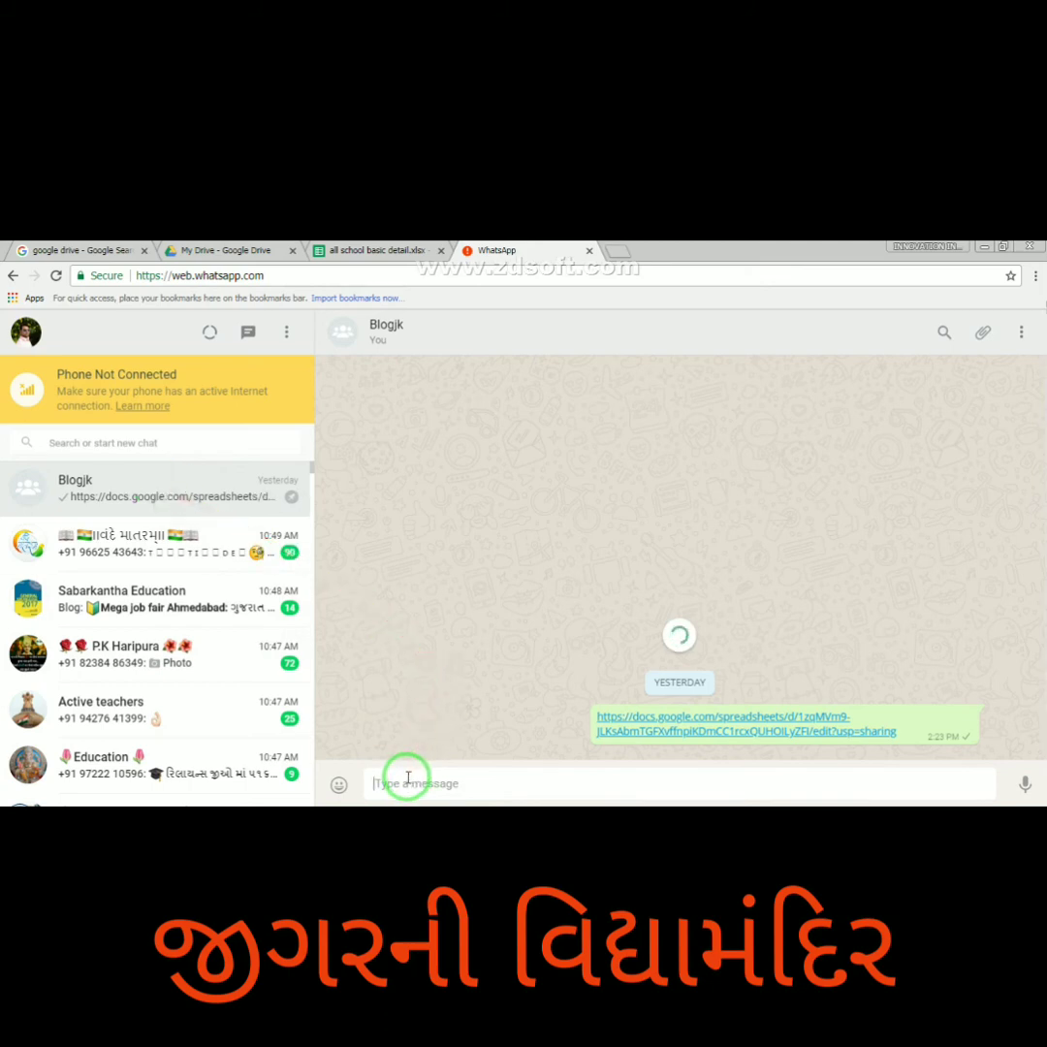
pyautogui.hotkey('ctrl', 'v')
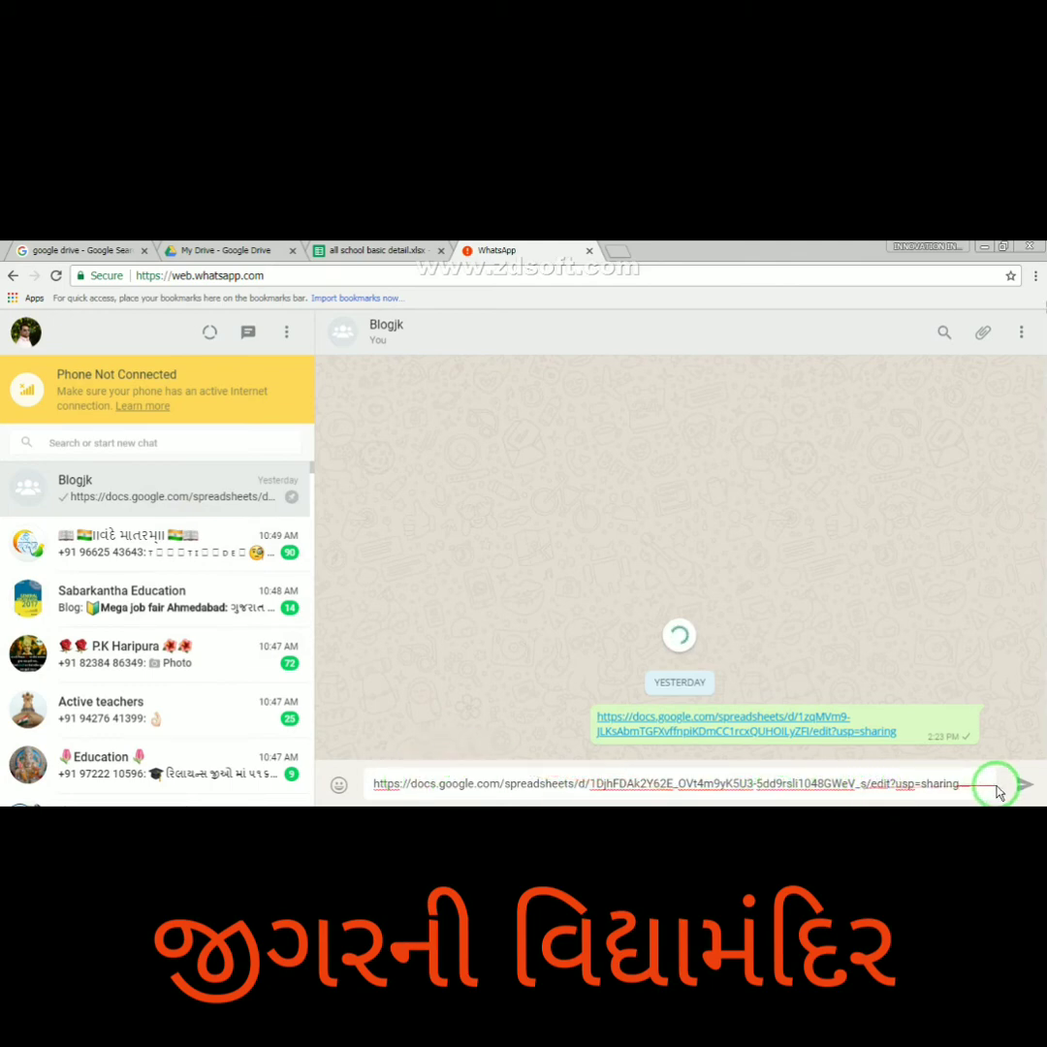
pyautogui.click(1026, 793)
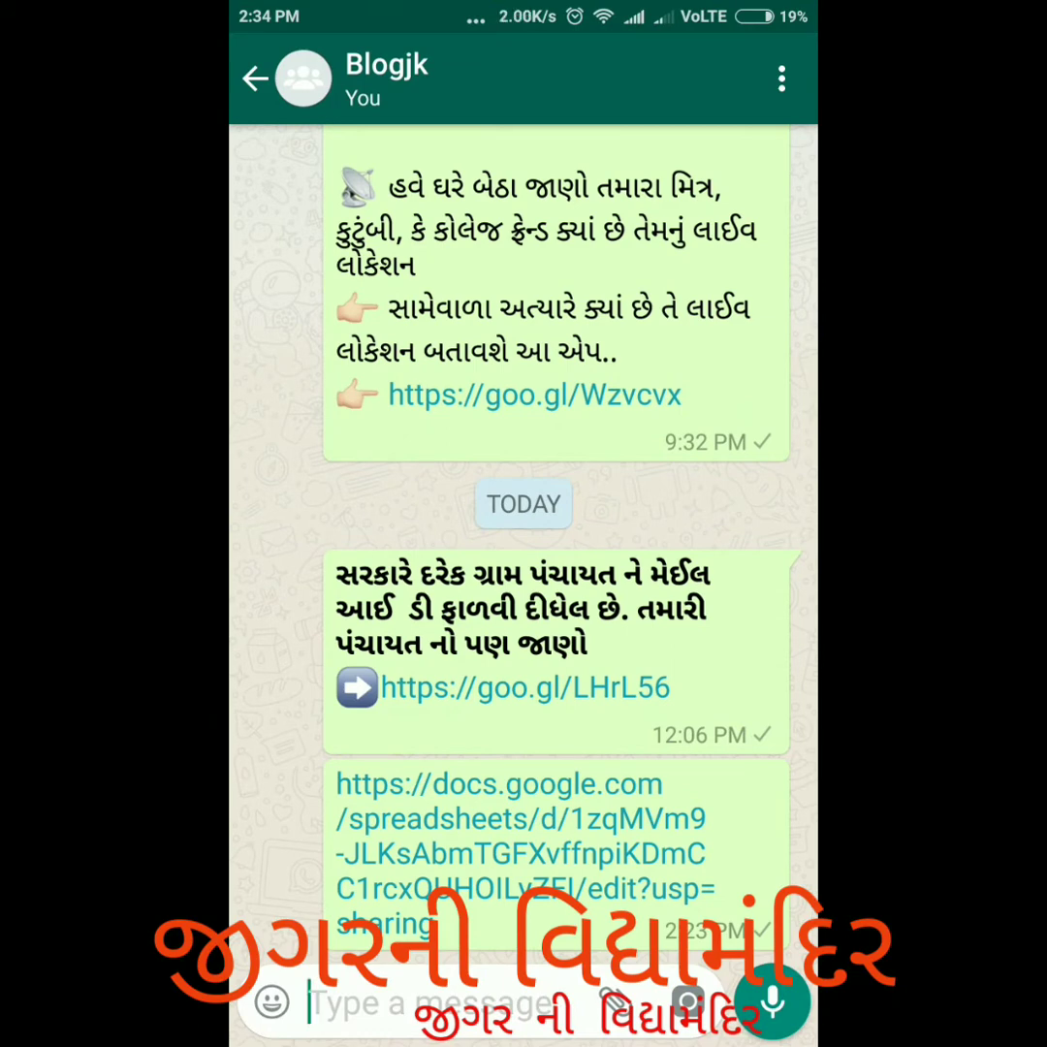
# Open the docs.google.com link from the phone's WhatsApp chat in Sheets with the signed-in account
pyautogui.click(603, 836)
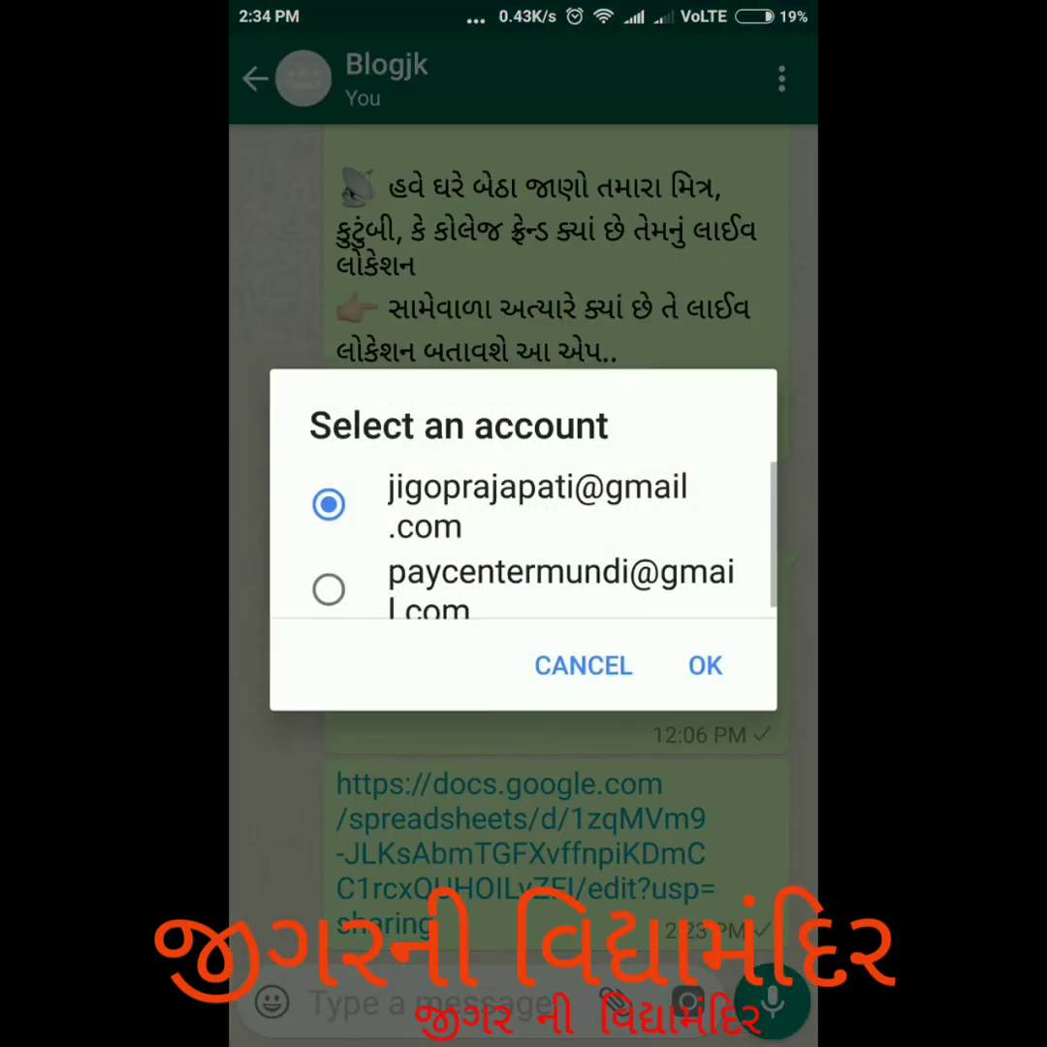
pyautogui.click(713, 666)
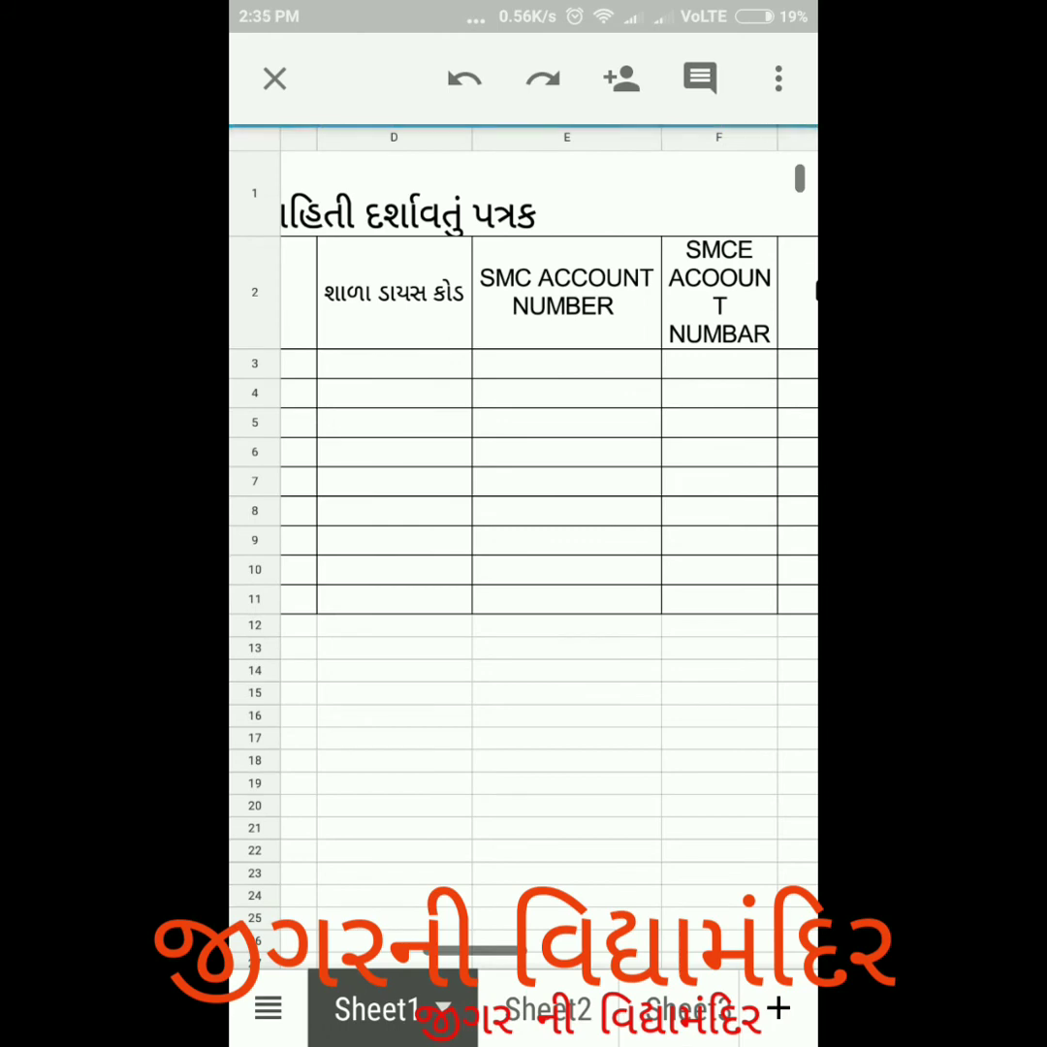
# Enter school codes 5525, 5525, 555, 555, 555 and 8 into column D rows 3–9
pyautogui.scroll(-3, 565, 666)
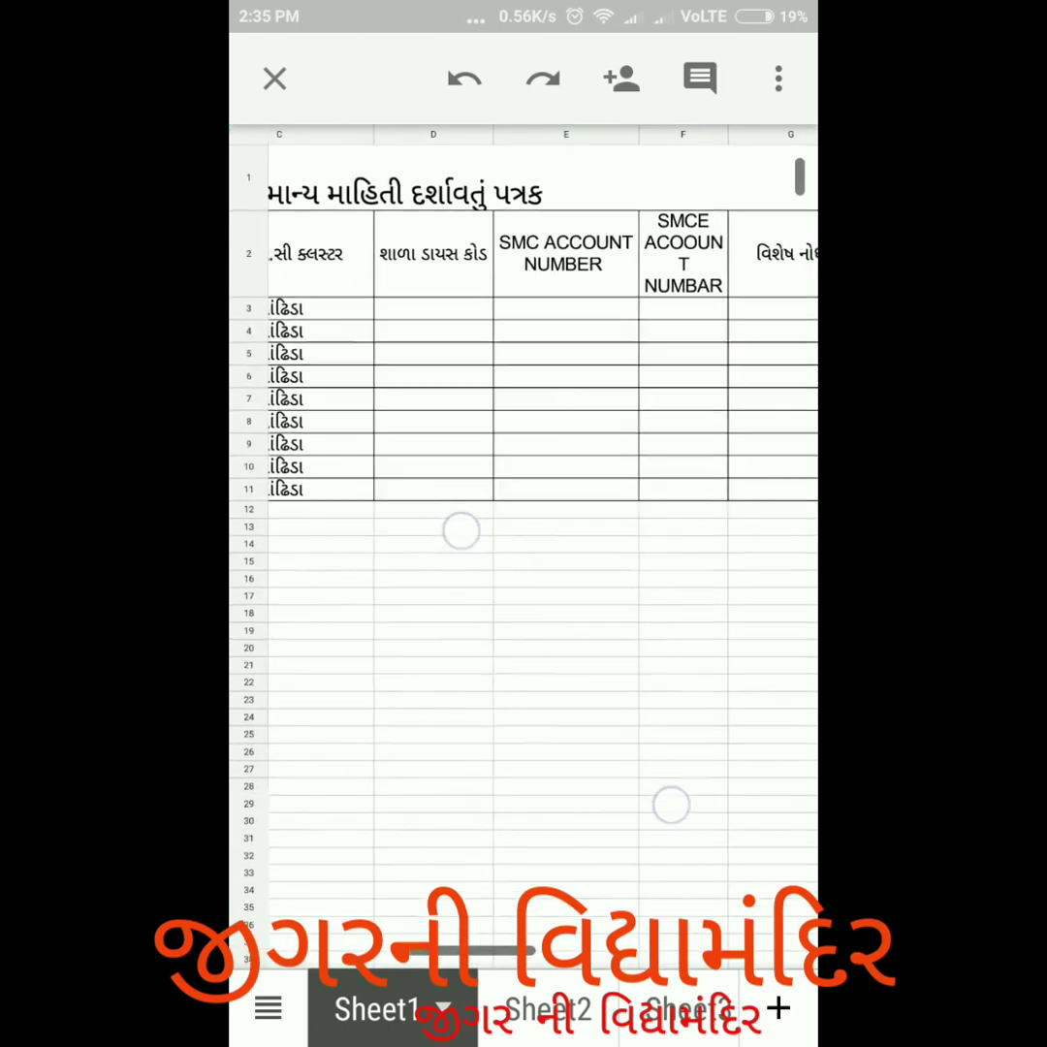
pyautogui.click(444, 293)
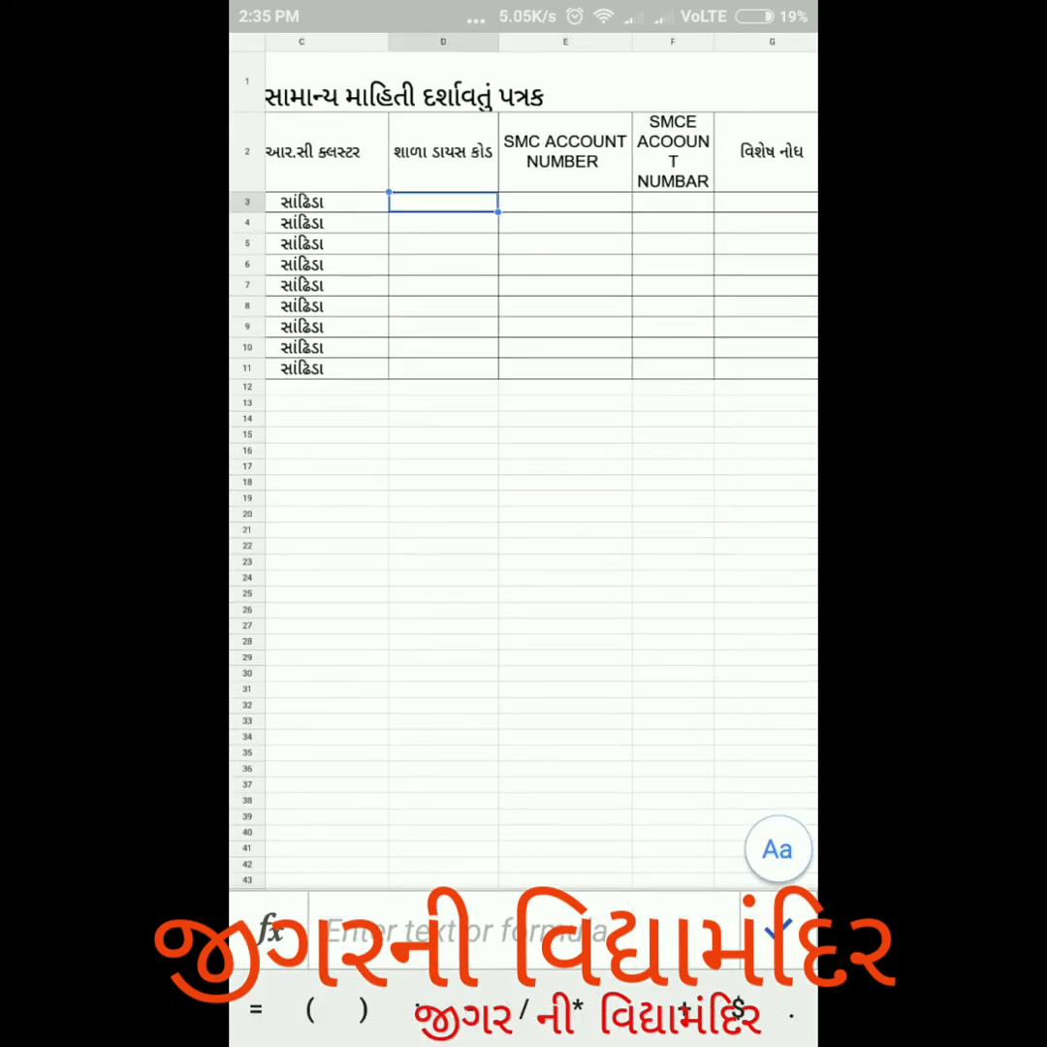
pyautogui.write('5')
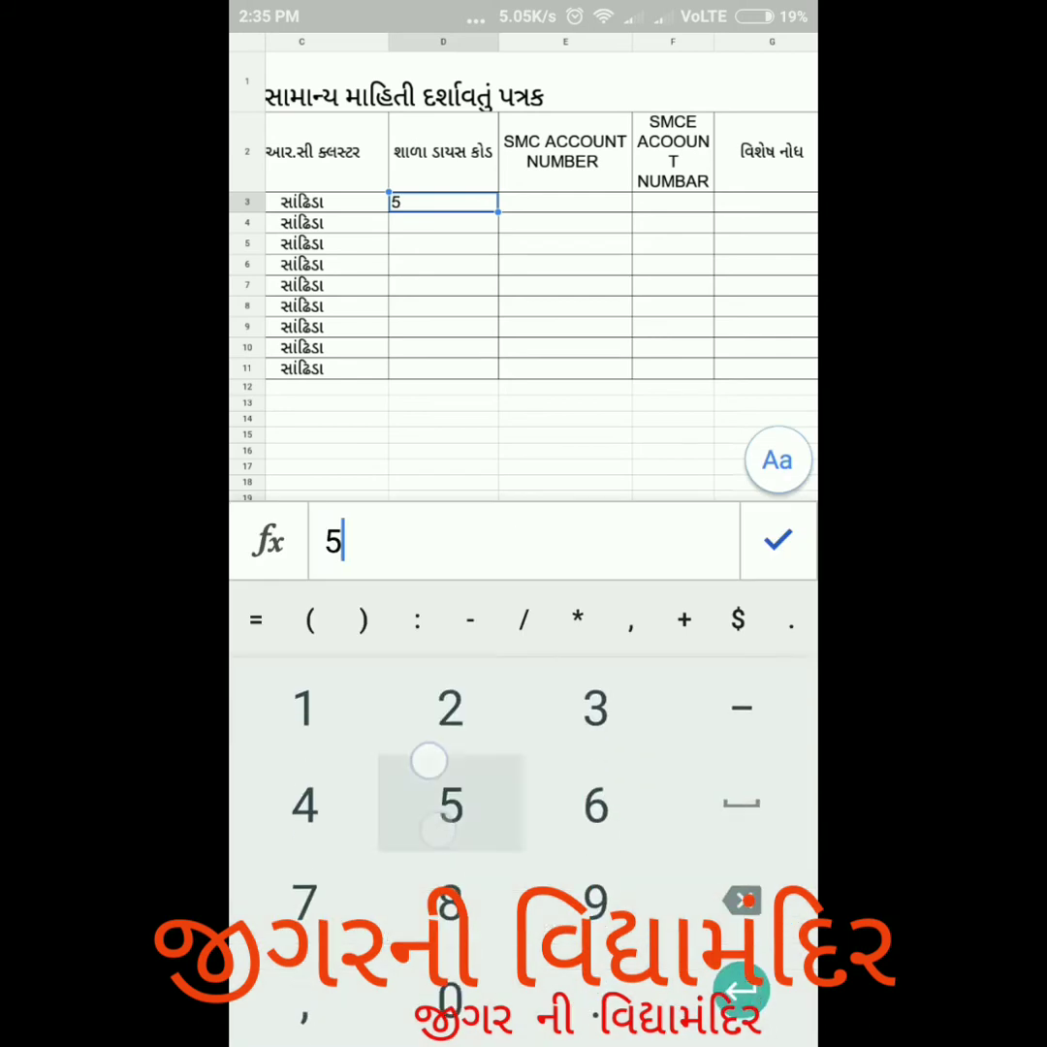
pyautogui.write('525')
pyautogui.press('Return')
pyautogui.write('5')
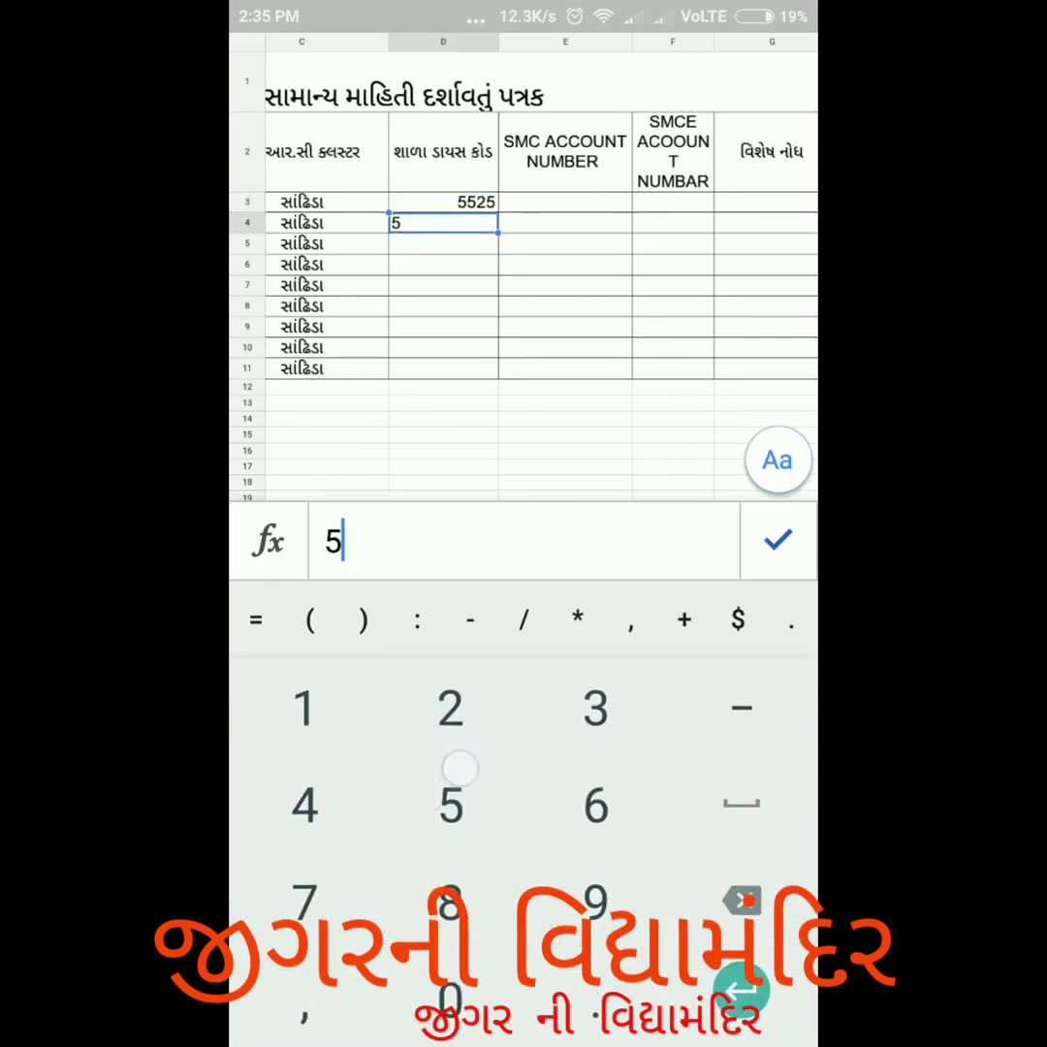
pyautogui.write('525')
pyautogui.click(427, 263)
pyautogui.write('5')
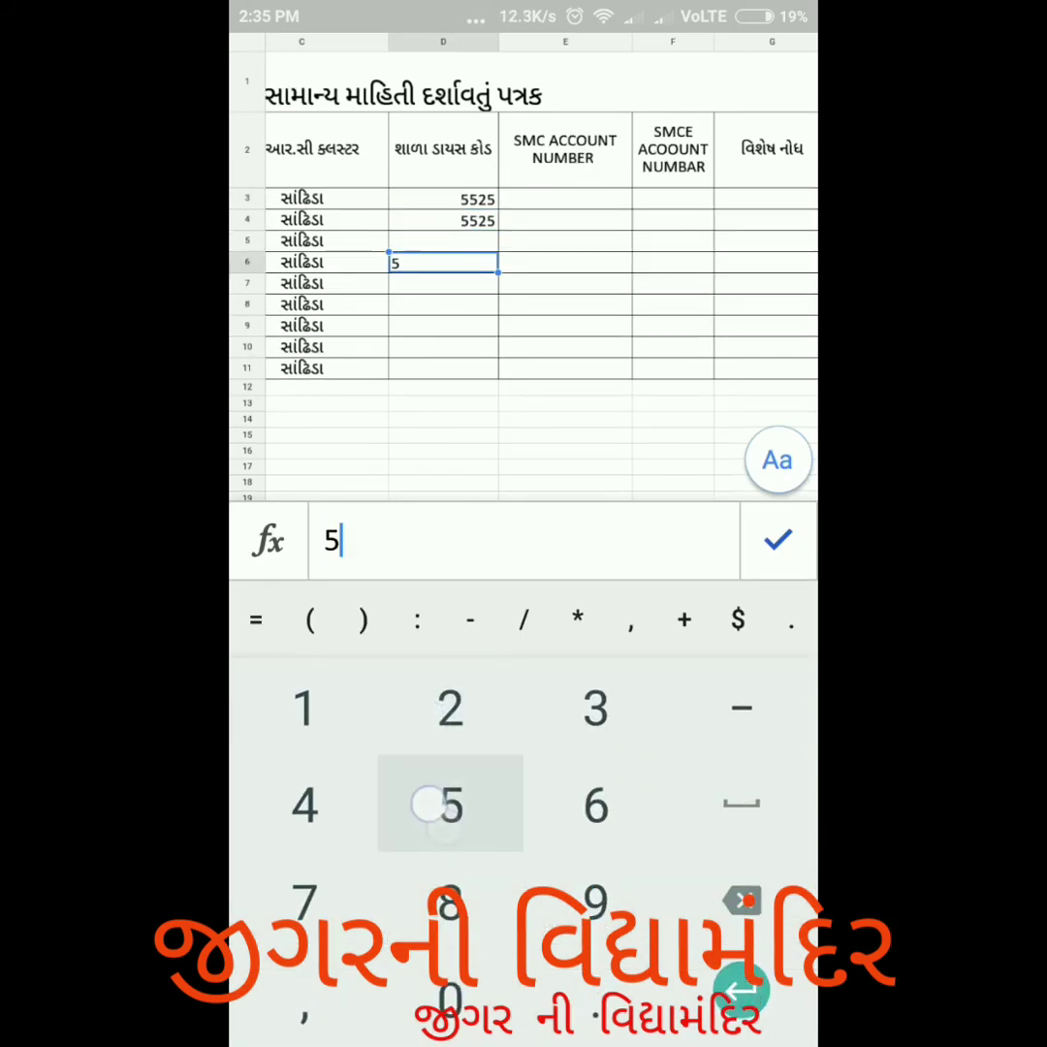
pyautogui.write('55')
pyautogui.click(413, 235)
pyautogui.write('555')
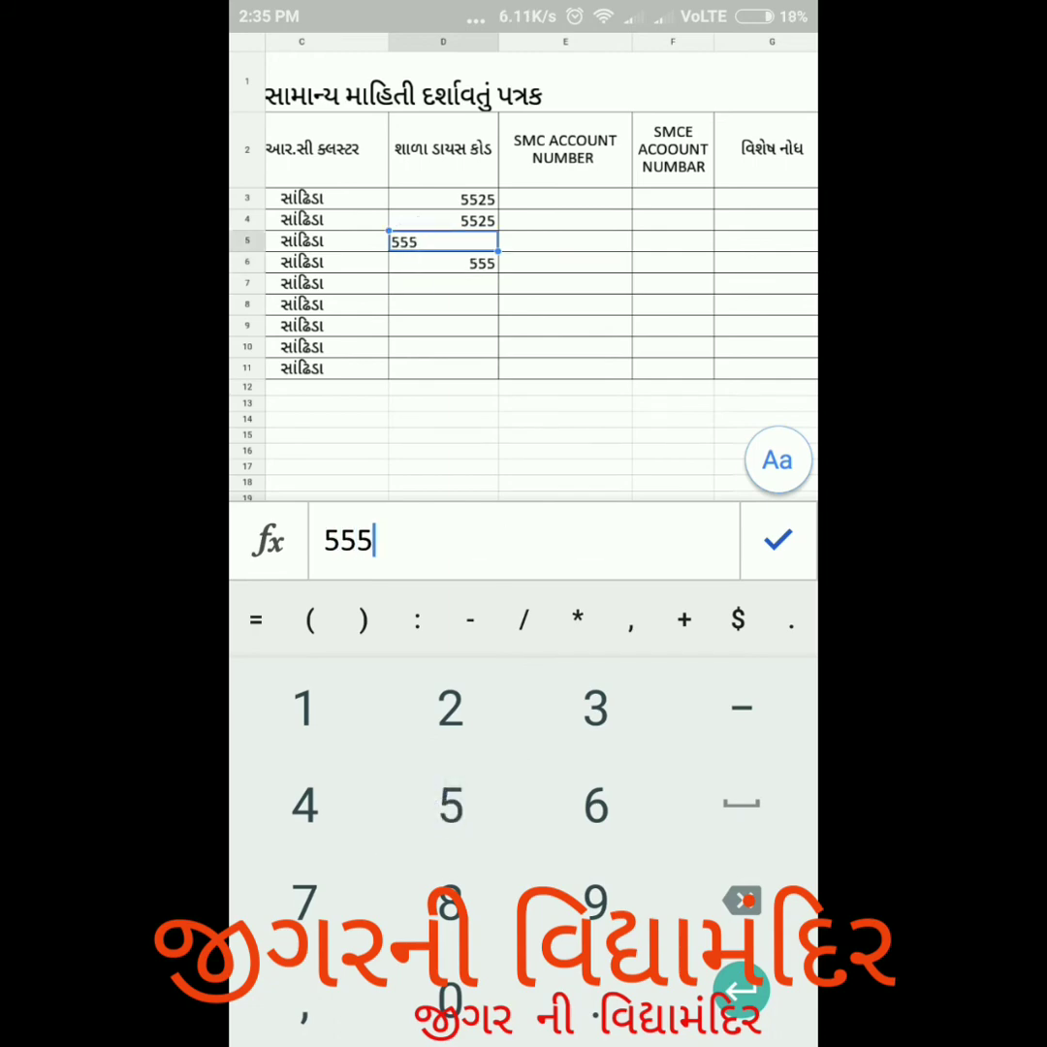
pyautogui.press('Return')
pyautogui.write('555')
pyautogui.press('Return')
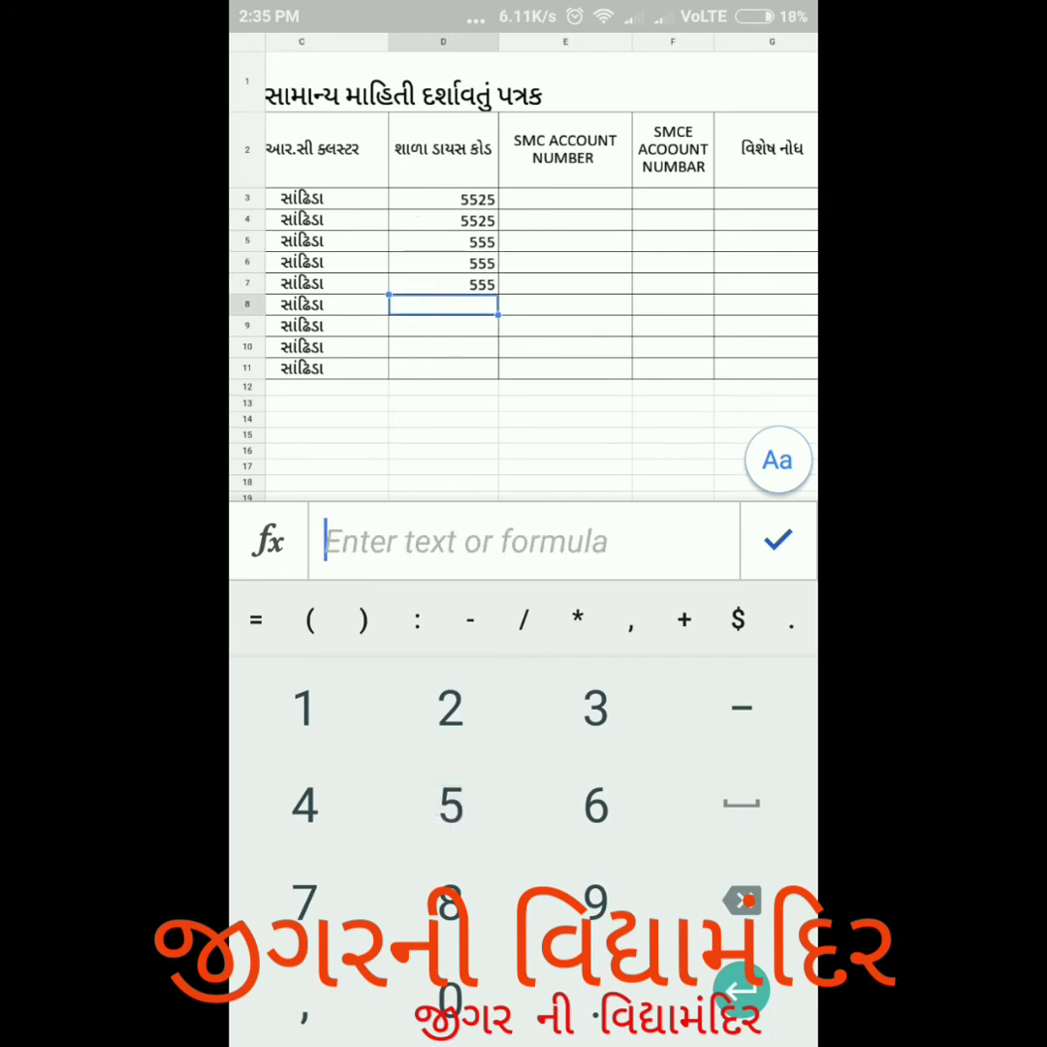
pyautogui.write('555')
pyautogui.click(420, 340)
pyautogui.write('88')
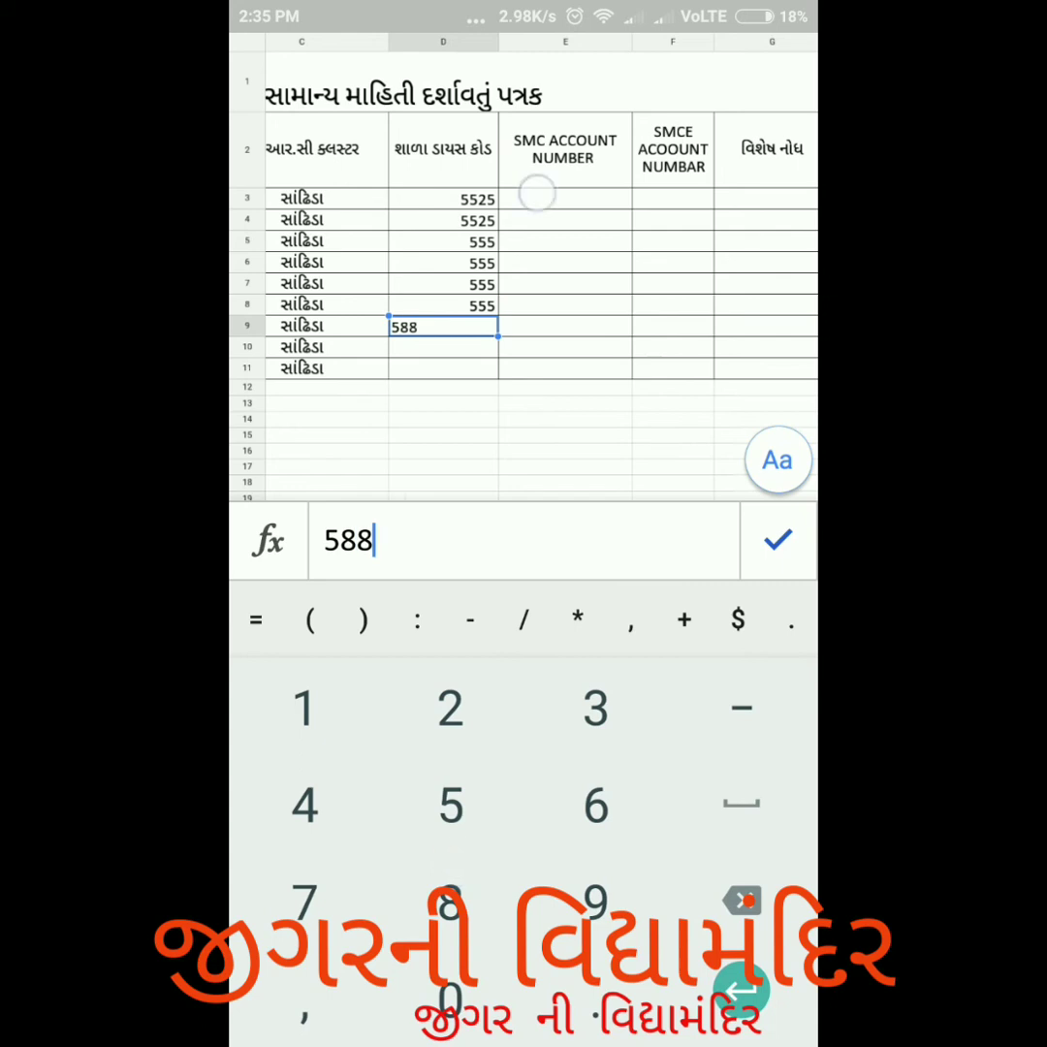
# Fill SMC ACCOUNT NUMBER cells E3–E9 with 8866, 5666, 5566, 666, 5899, 6668, 5566
pyautogui.click(562, 199)
pyautogui.write('8866')
pyautogui.click(562, 241)
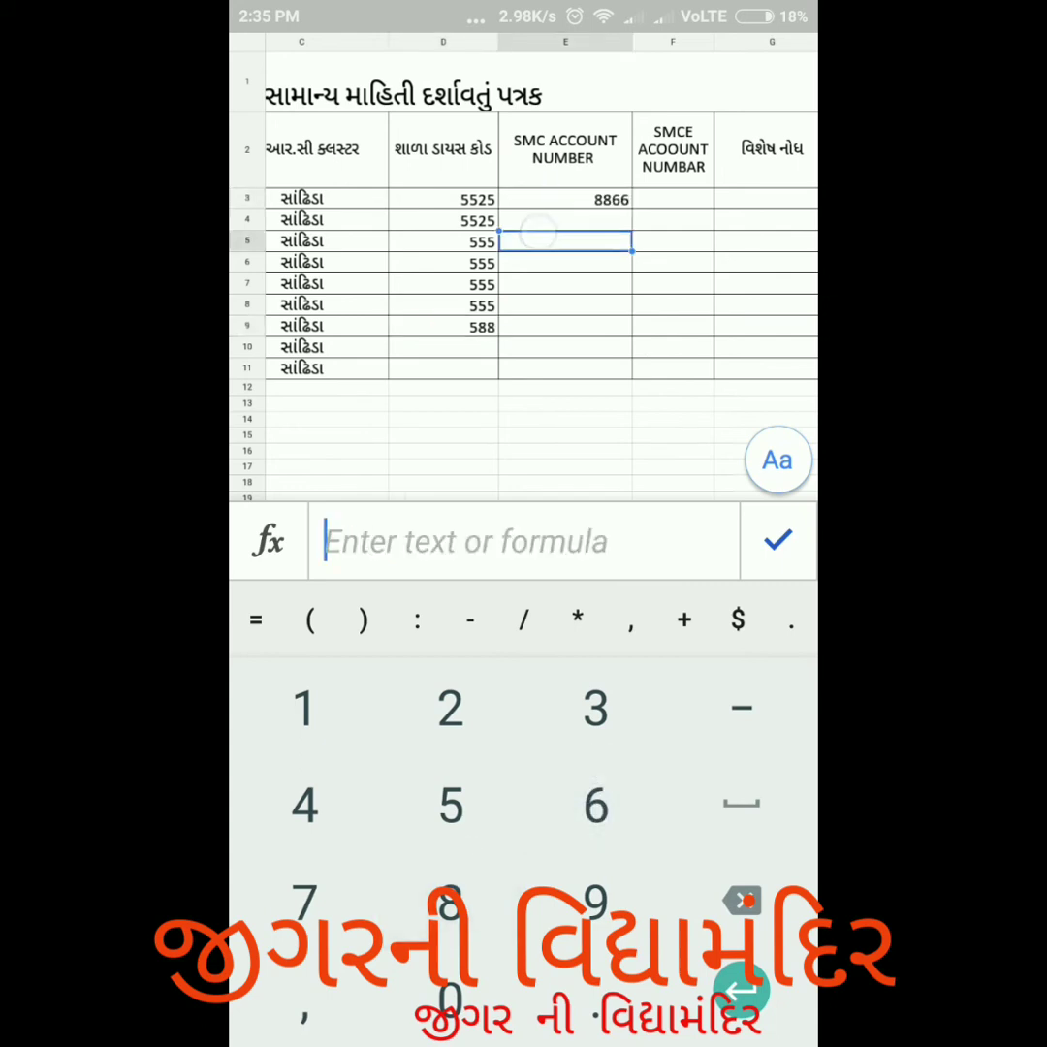
pyautogui.write('5566')
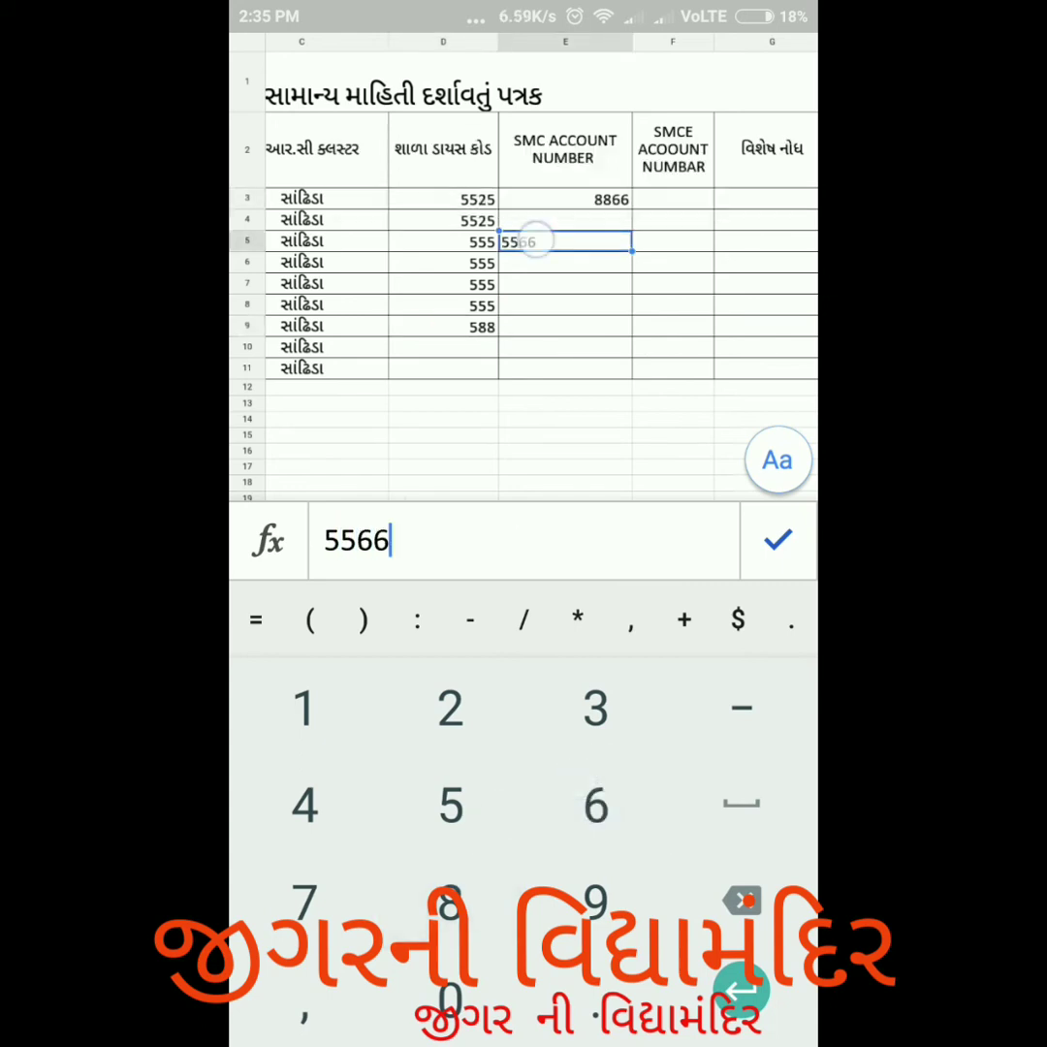
pyautogui.click(562, 220)
pyautogui.write('5666')
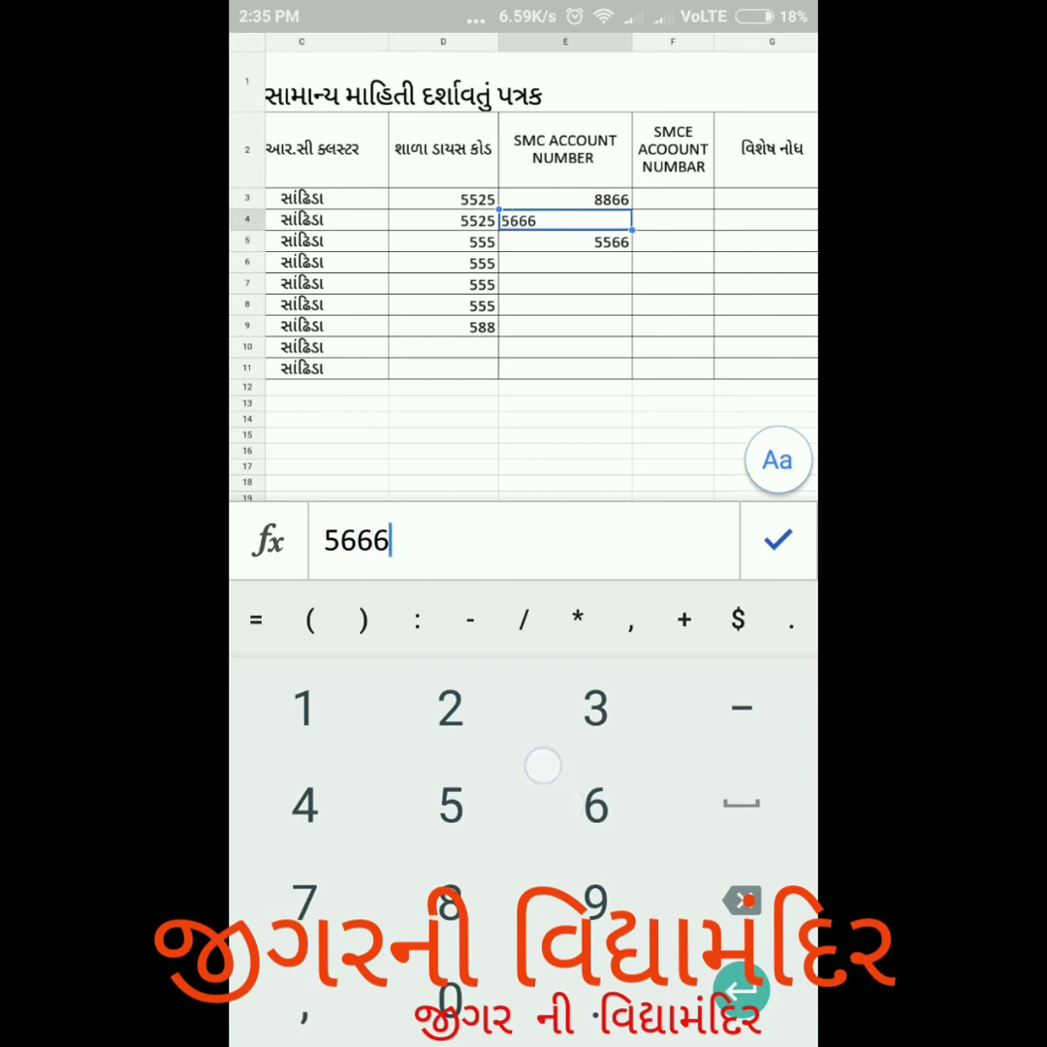
pyautogui.click(562, 241)
pyautogui.click(562, 283)
pyautogui.write('5899')
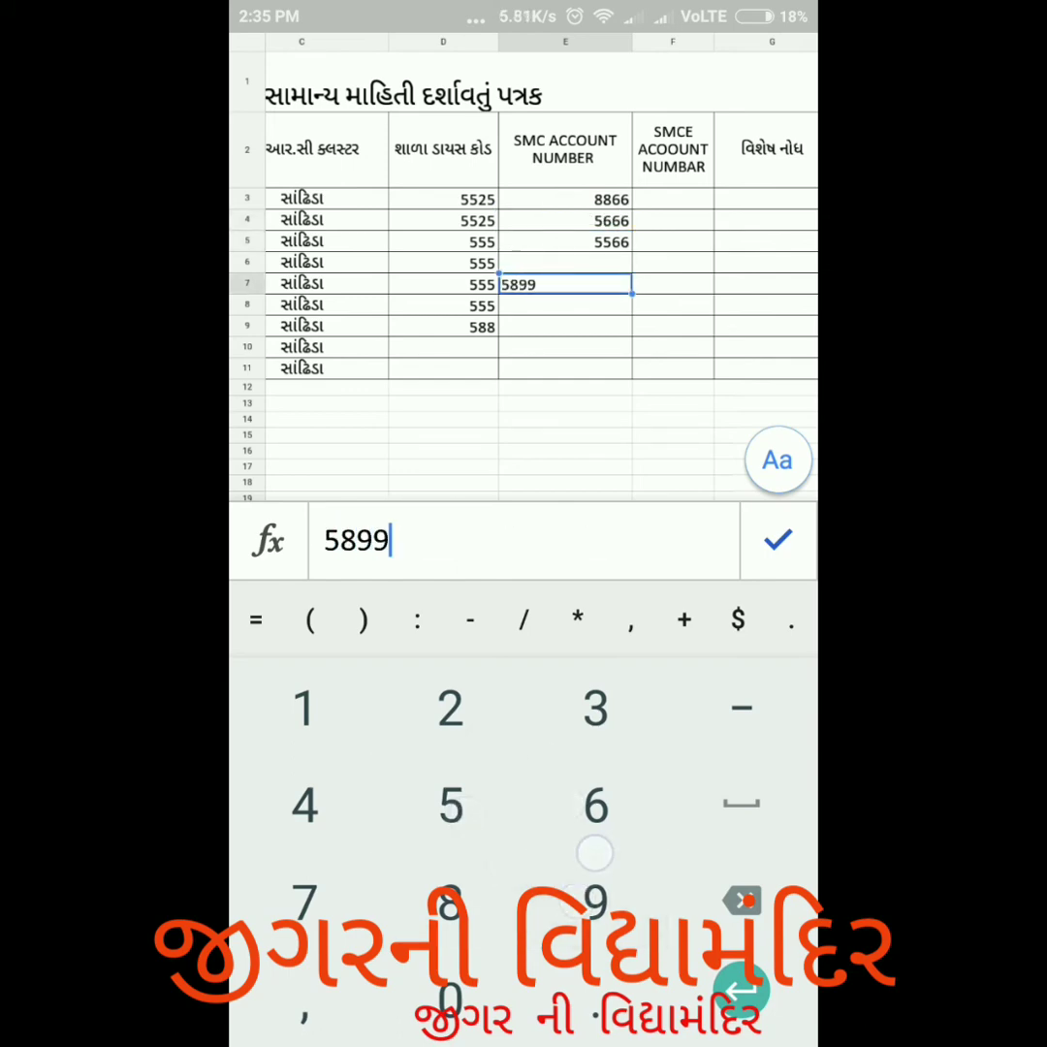
pyautogui.click(562, 241)
pyautogui.click(562, 261)
pyautogui.write('6')
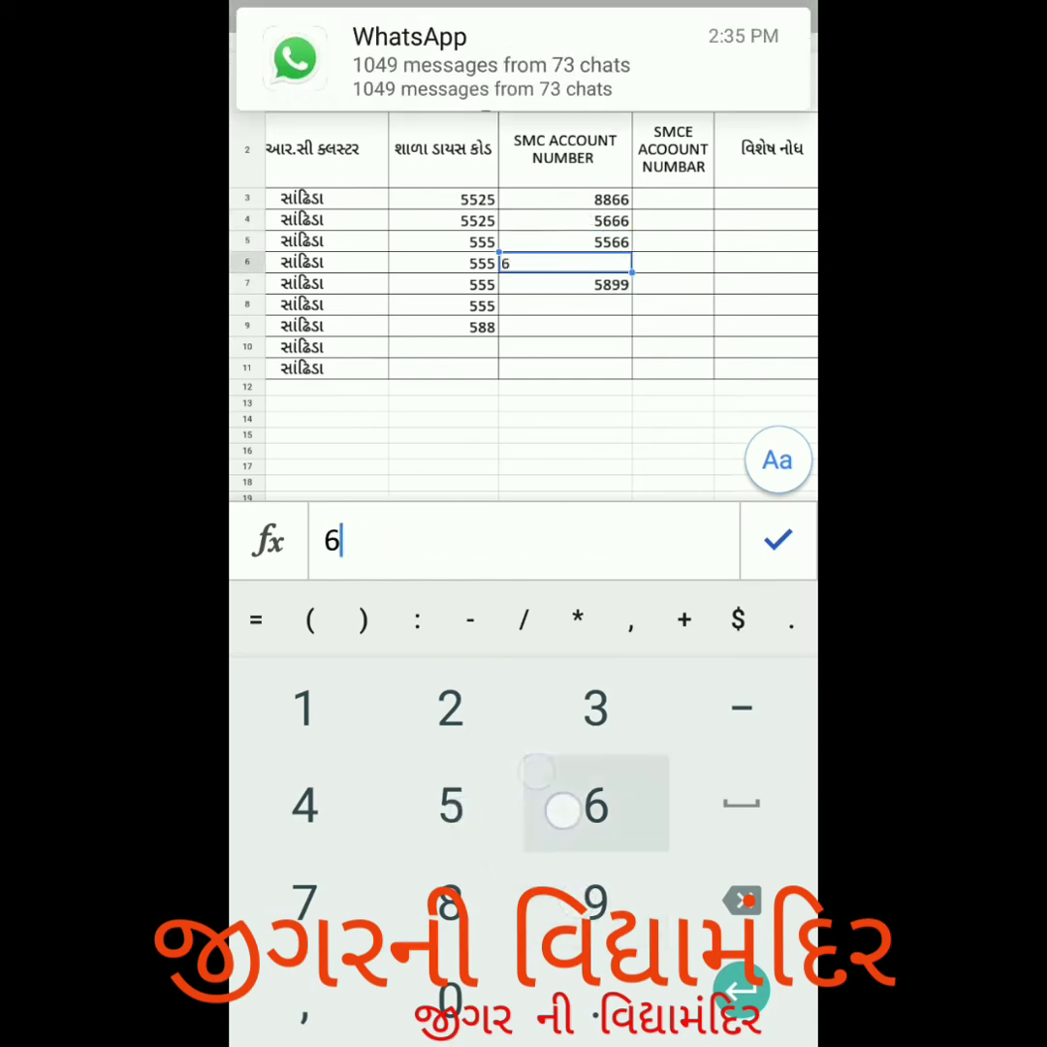
pyautogui.write('66')
pyautogui.click(562, 304)
pyautogui.write('6668')
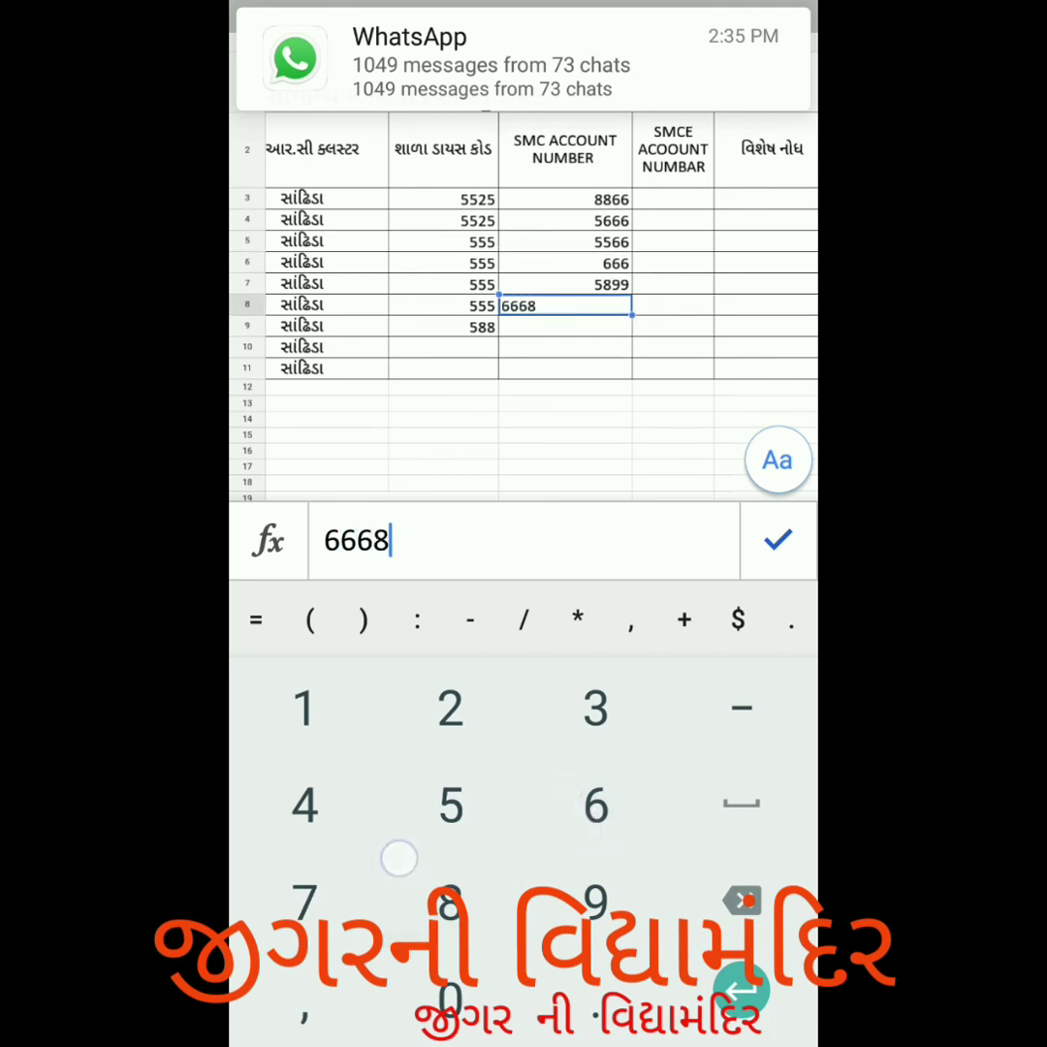
pyautogui.press('Return')
pyautogui.write('5566')
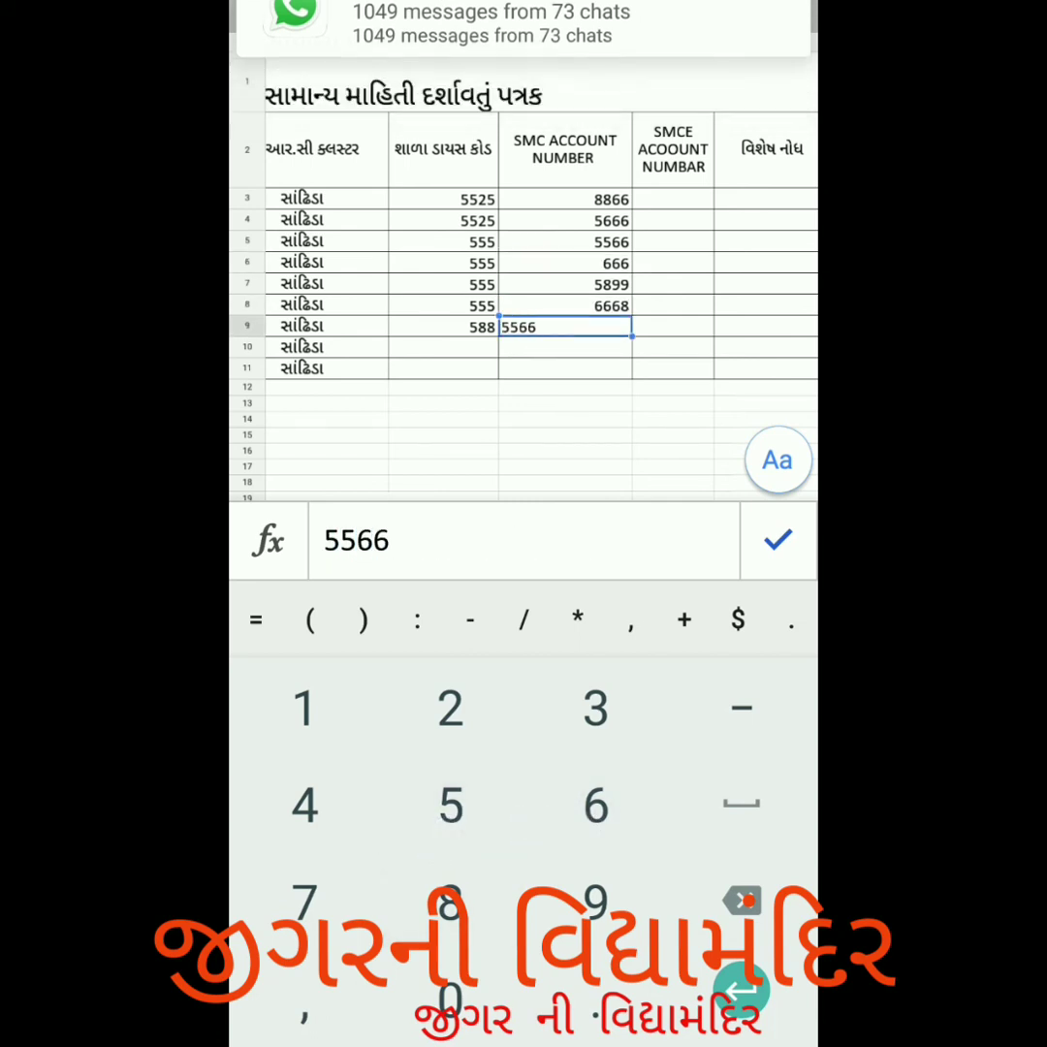
pyautogui.click(673, 198)
# Enter SMCE account numbers 6655, 255, 44555, 555 and 5554 into cells F3–F7
pyautogui.write('6655')
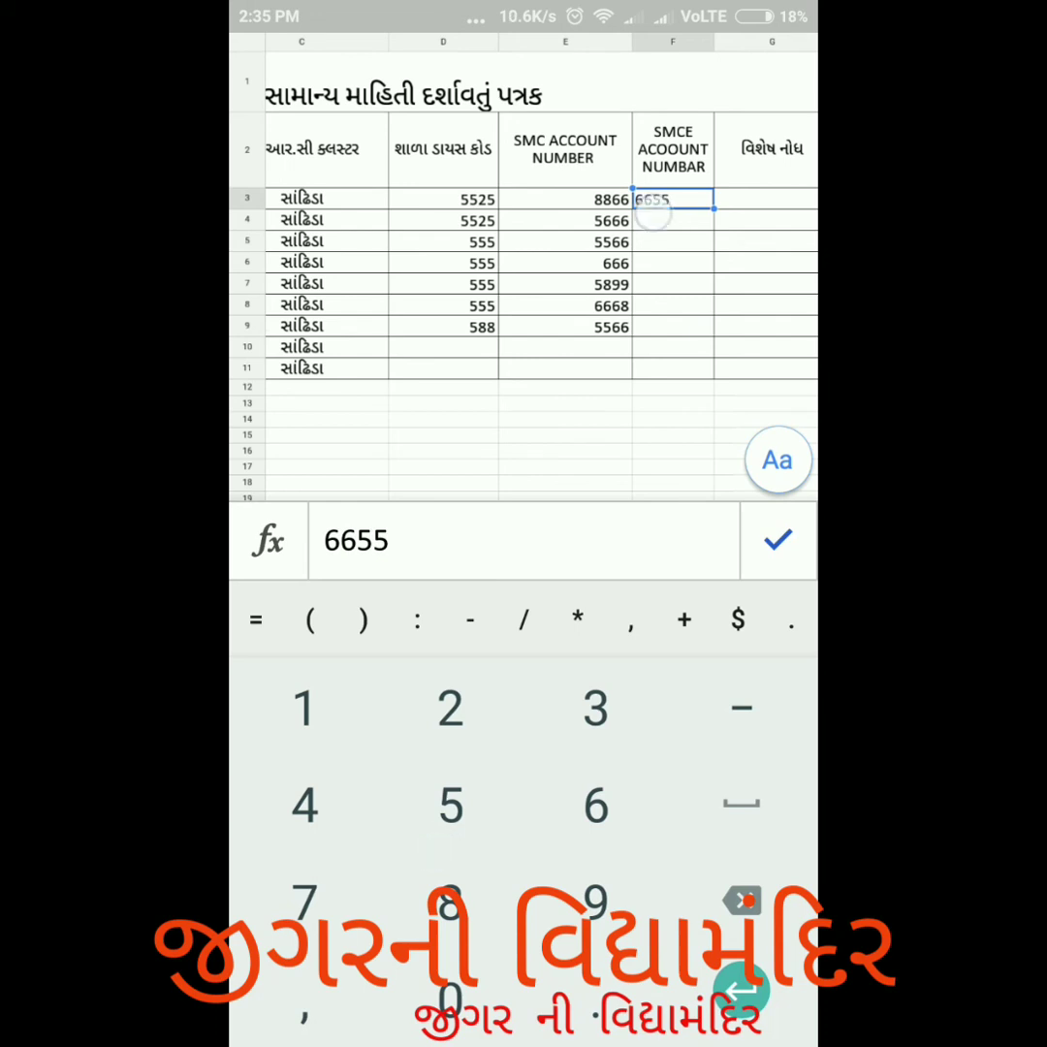
pyautogui.press('Return')
pyautogui.write('255')
pyautogui.click(654, 283)
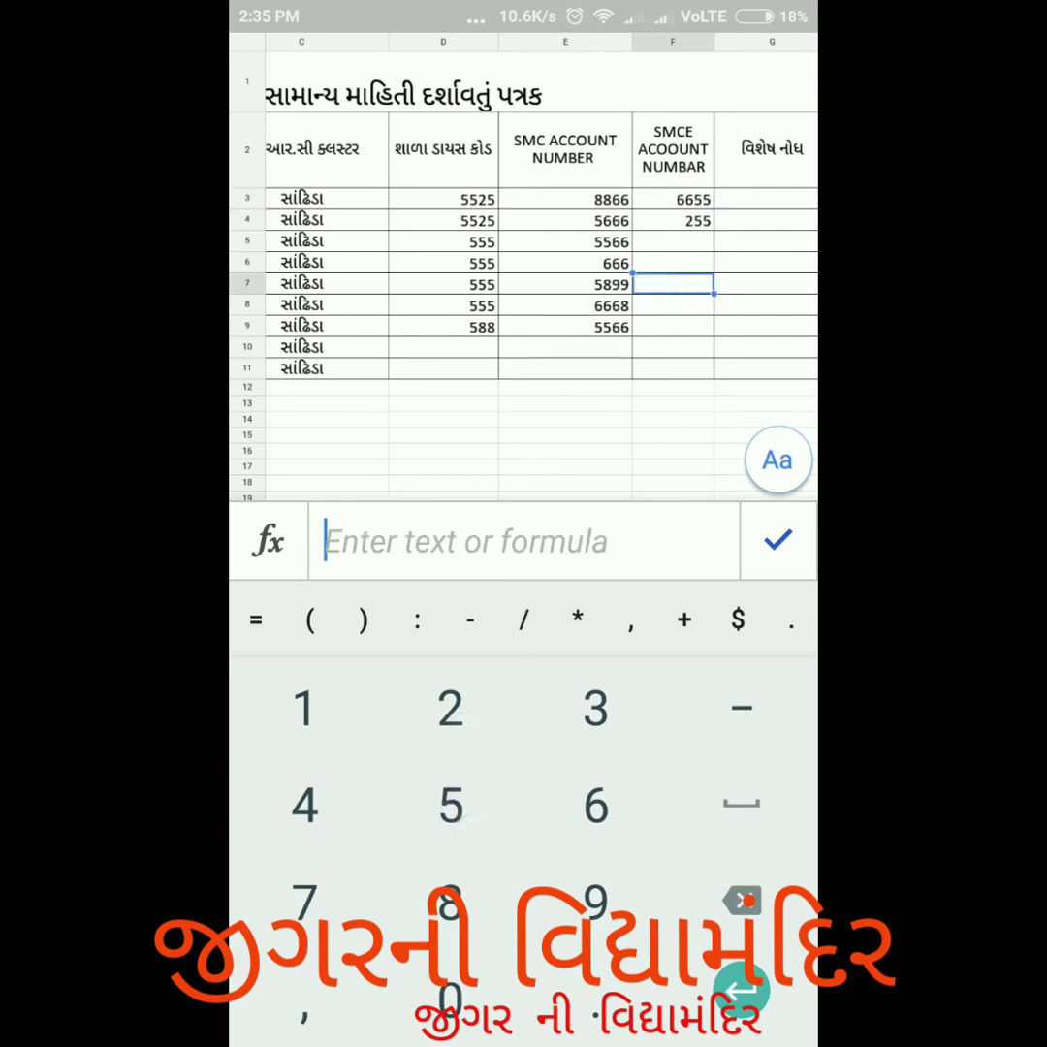
pyautogui.write('5554')
pyautogui.click(673, 263)
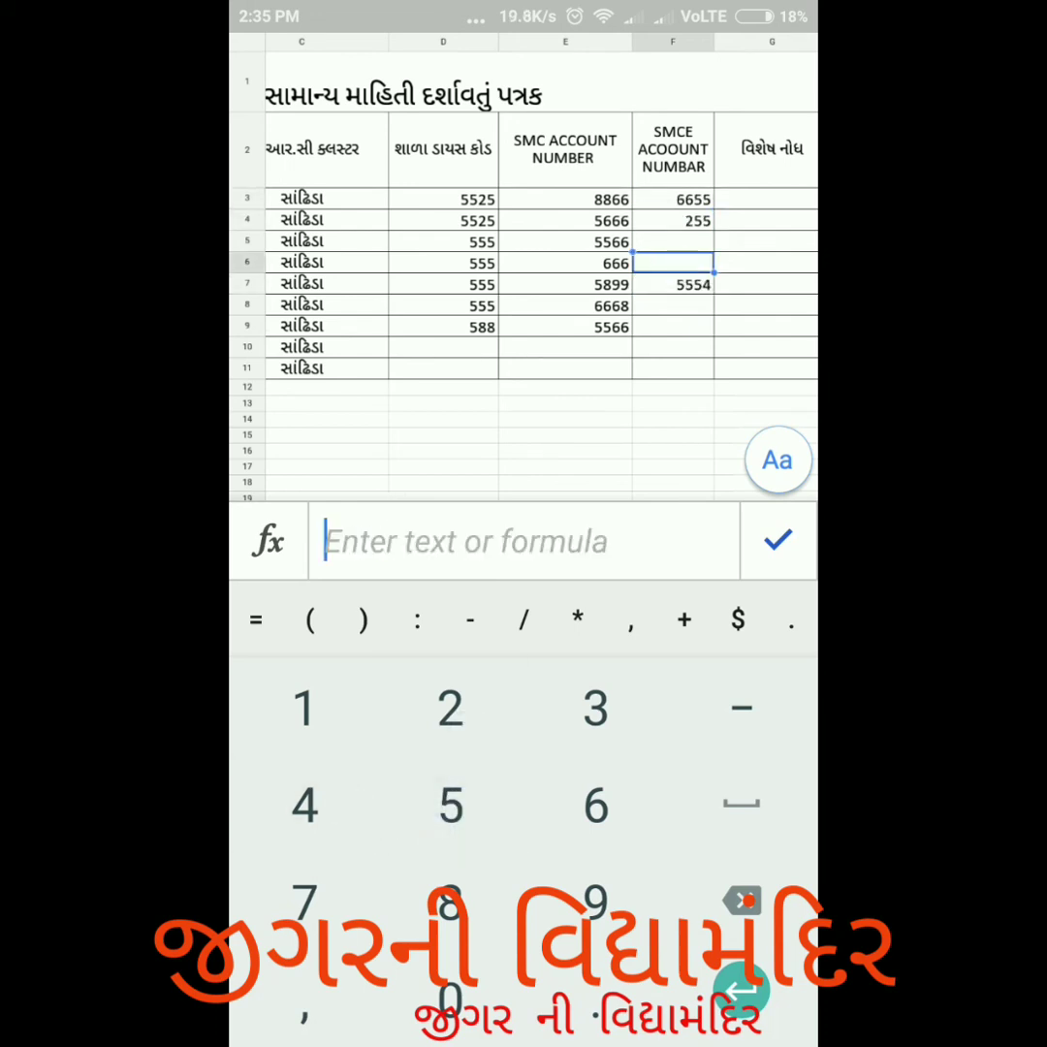
pyautogui.write('555')
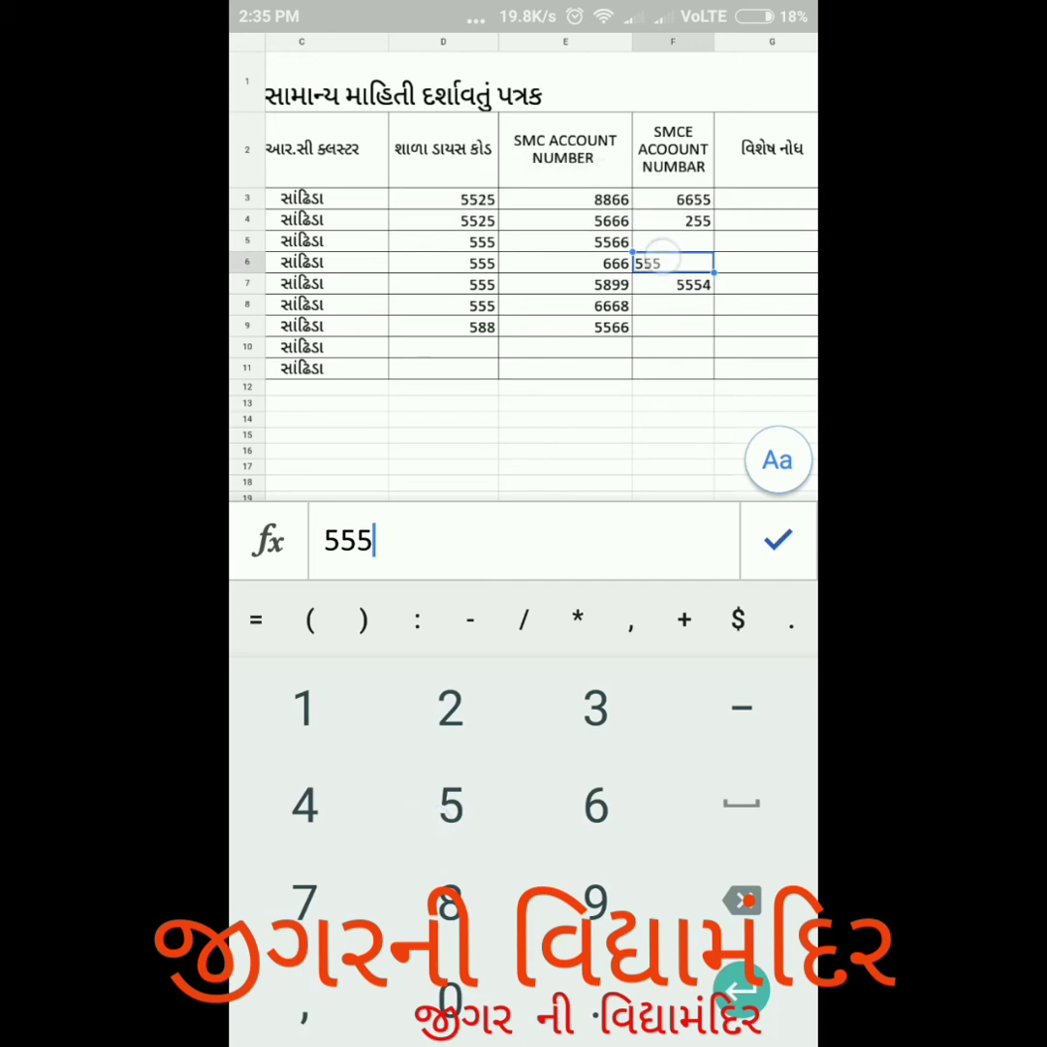
pyautogui.click(673, 241)
pyautogui.write('4455')
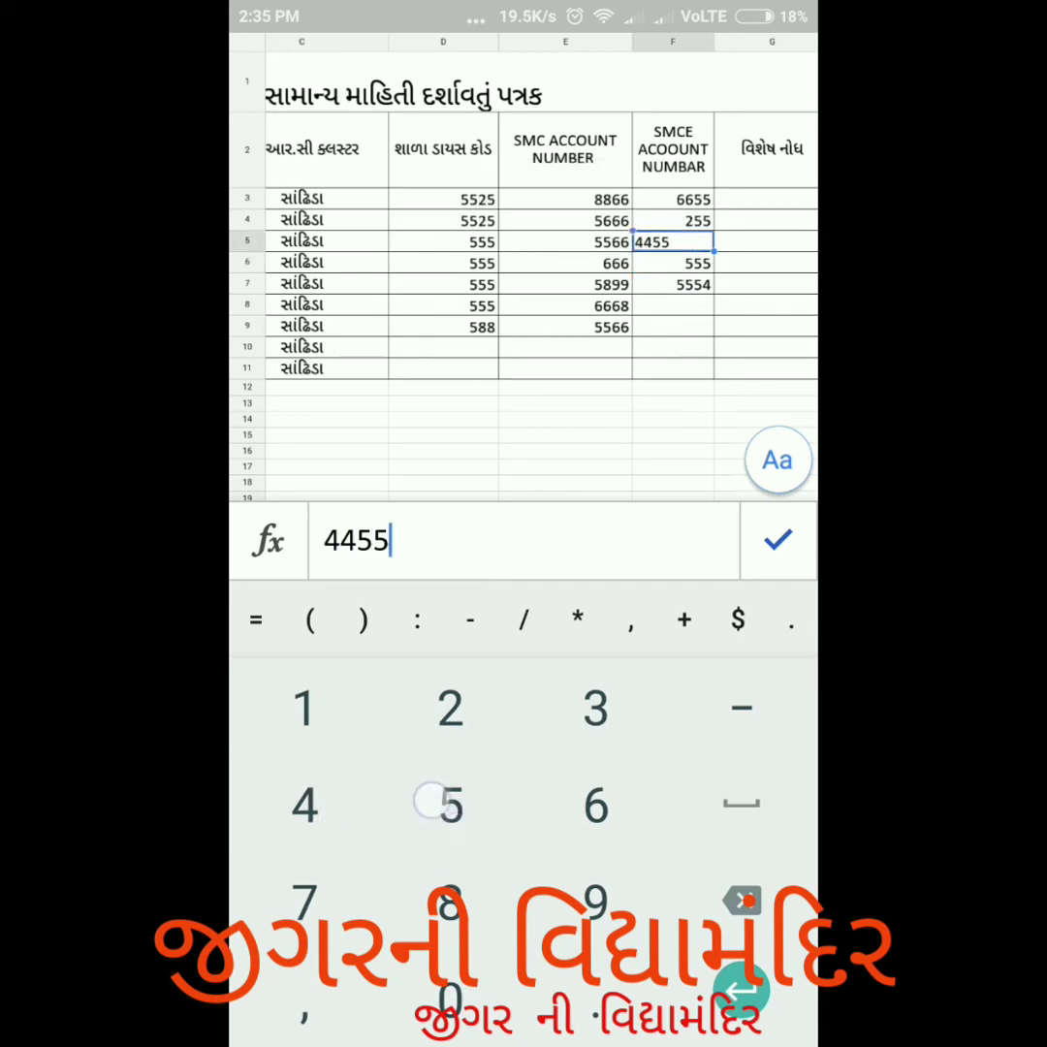
pyautogui.write('5')
# Enter 555 in F8 and 5522 in F9, then close the keypad and finish editing
pyautogui.click(673, 306)
pyautogui.write('555')
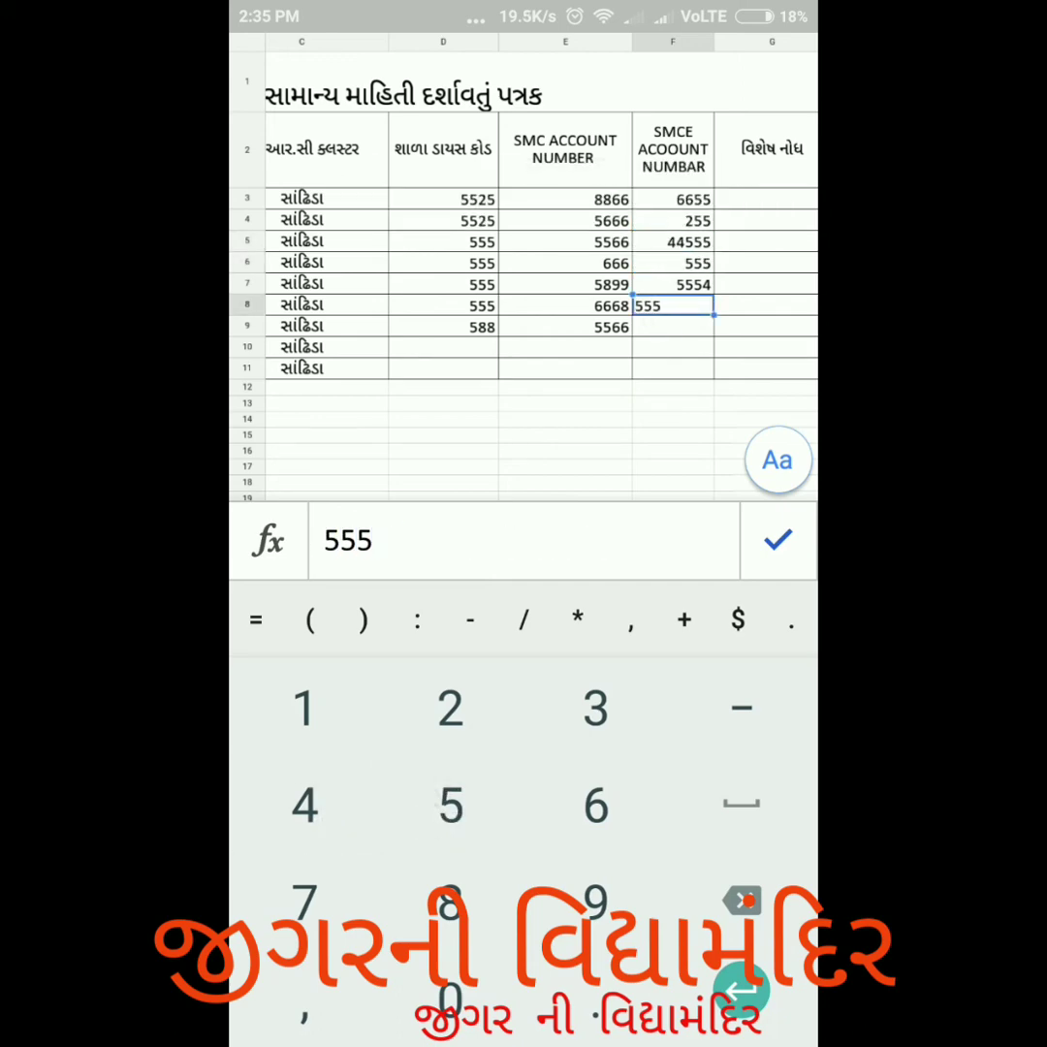
pyautogui.press('Return')
pyautogui.write('5522')
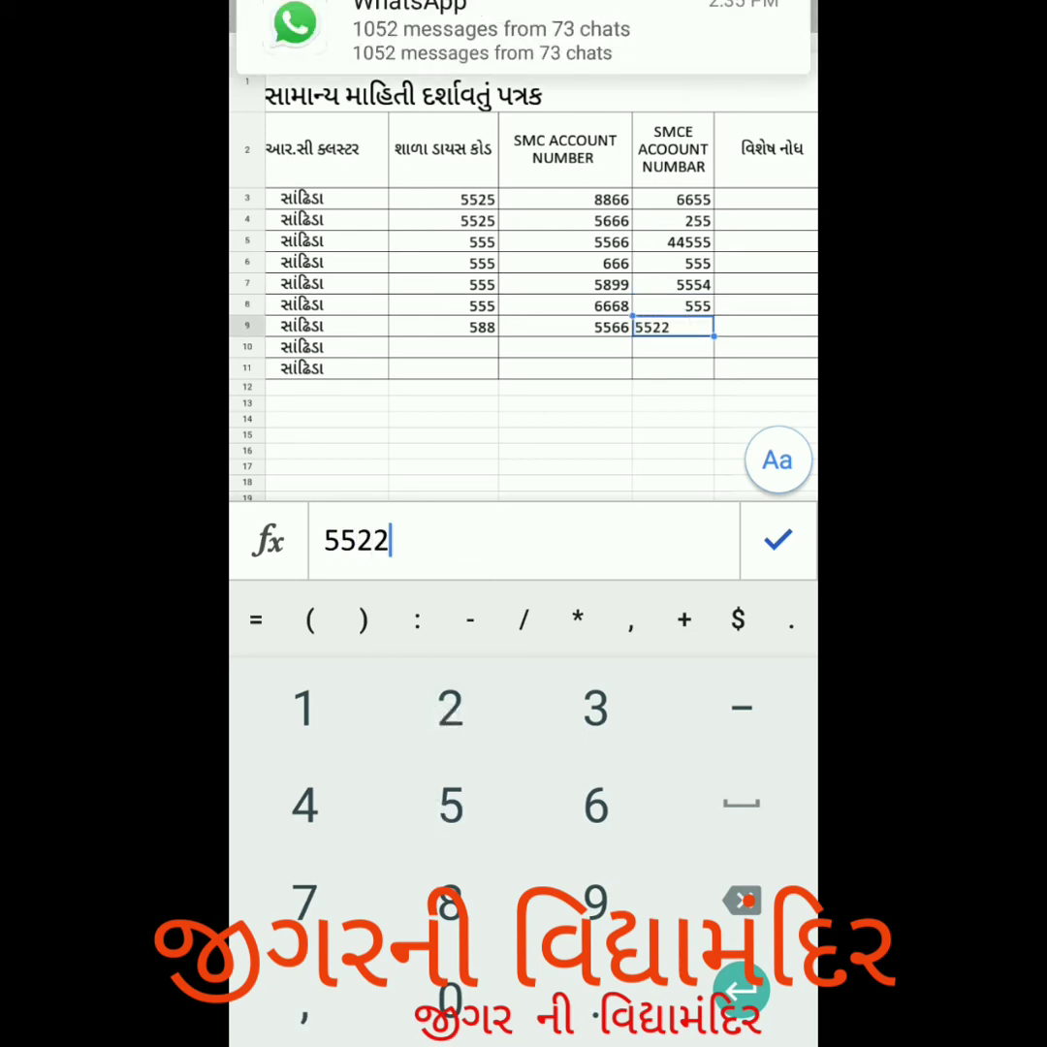
pyautogui.click(565, 418)
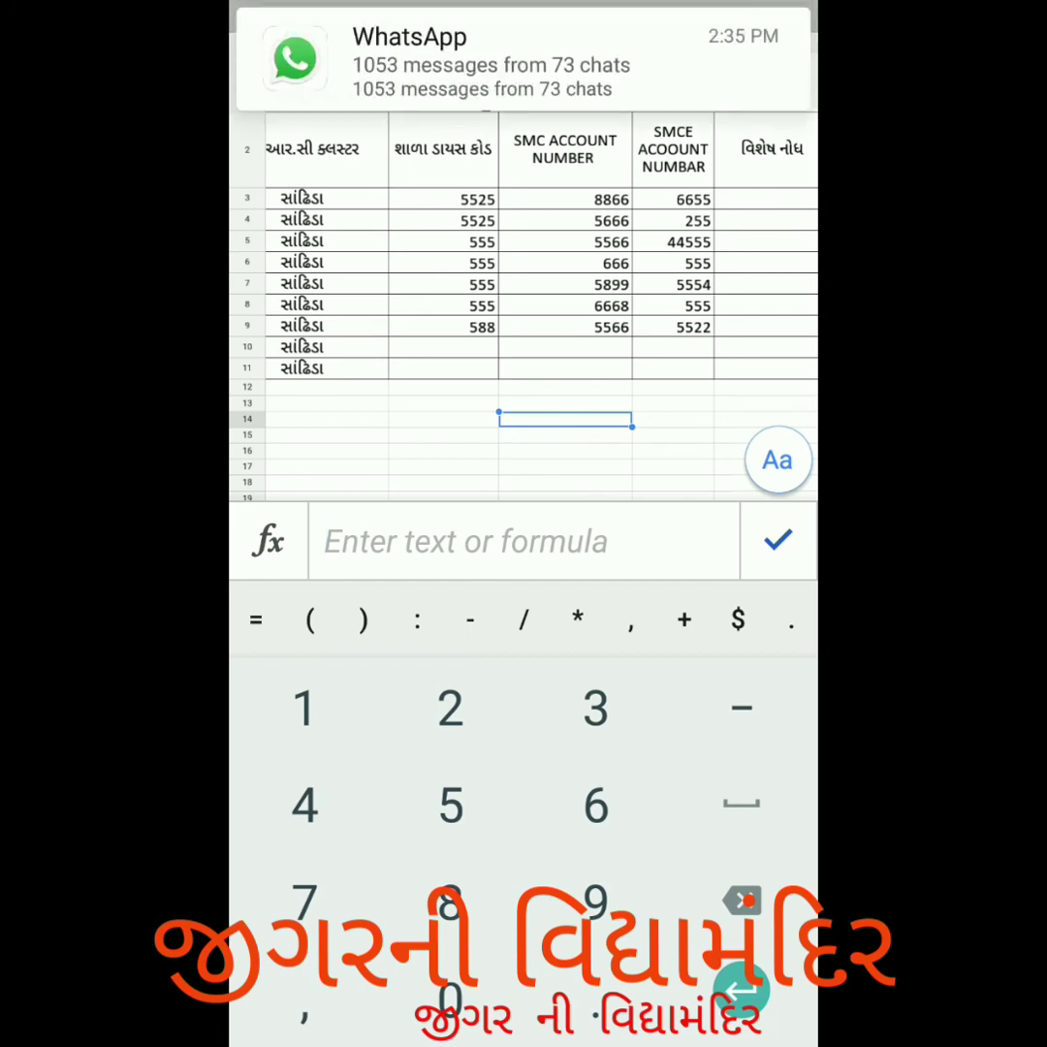
pyautogui.press('Escape')
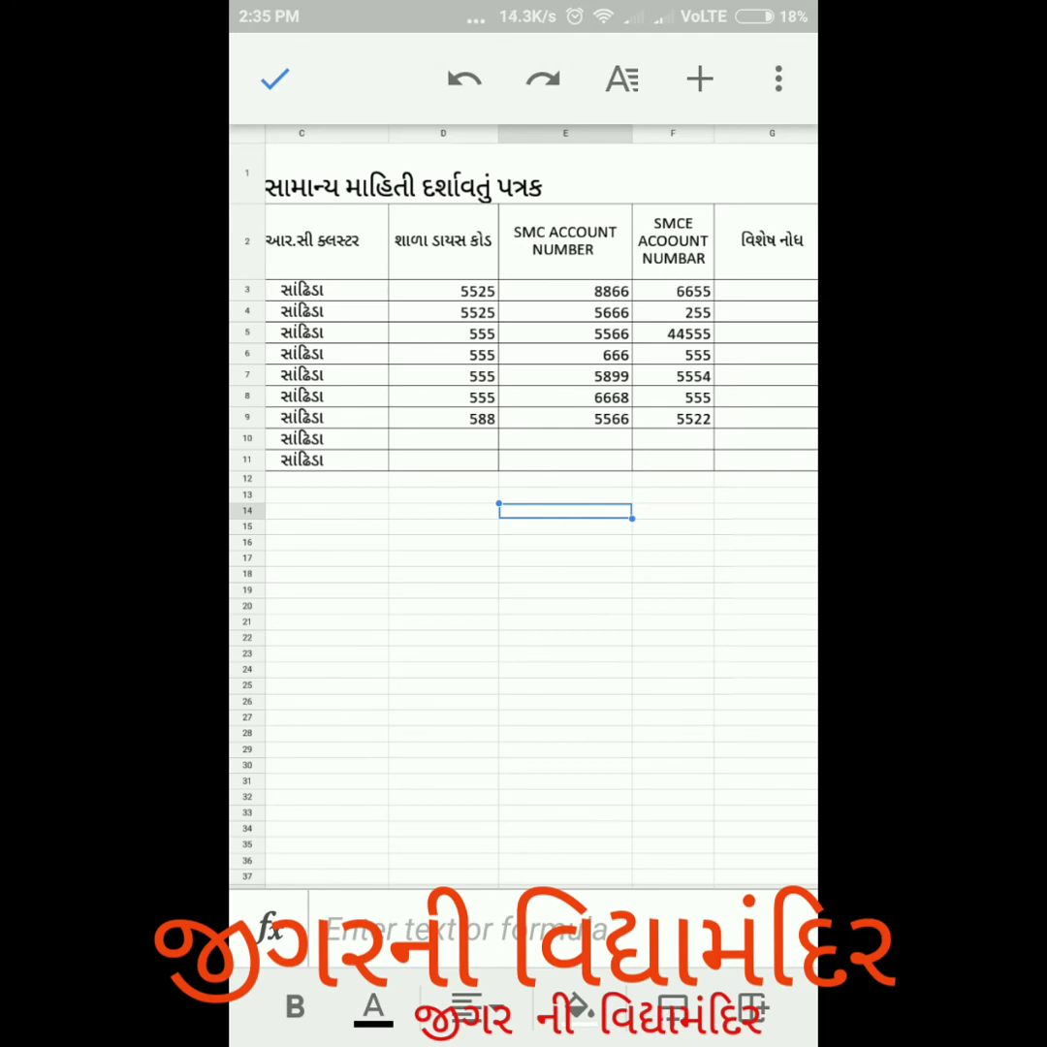
pyautogui.press('Escape')
# Leave the filled-in school spreadsheet on the phone and go back to the WhatsApp chat
pyautogui.press('Escape')
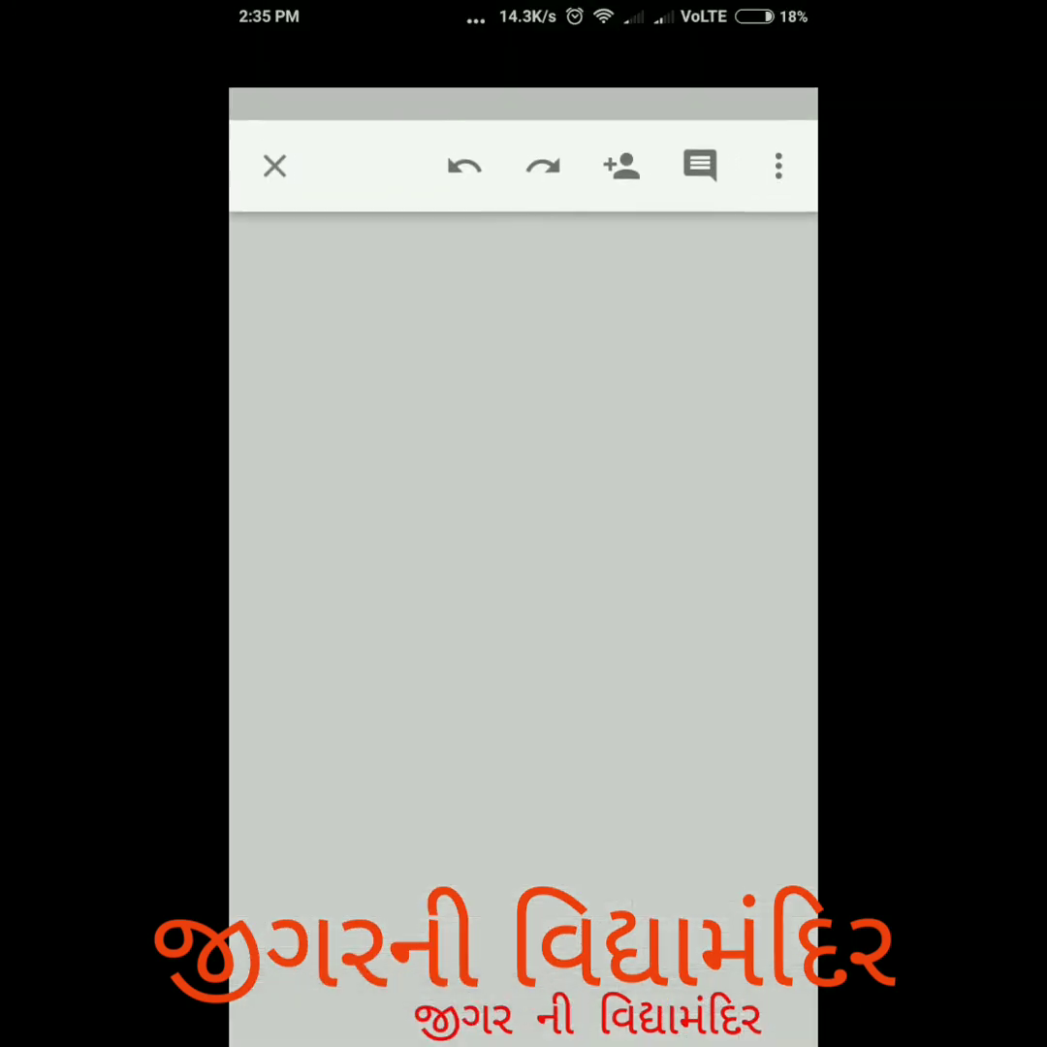
pyautogui.press('Escape')
pyautogui.press('Escape')
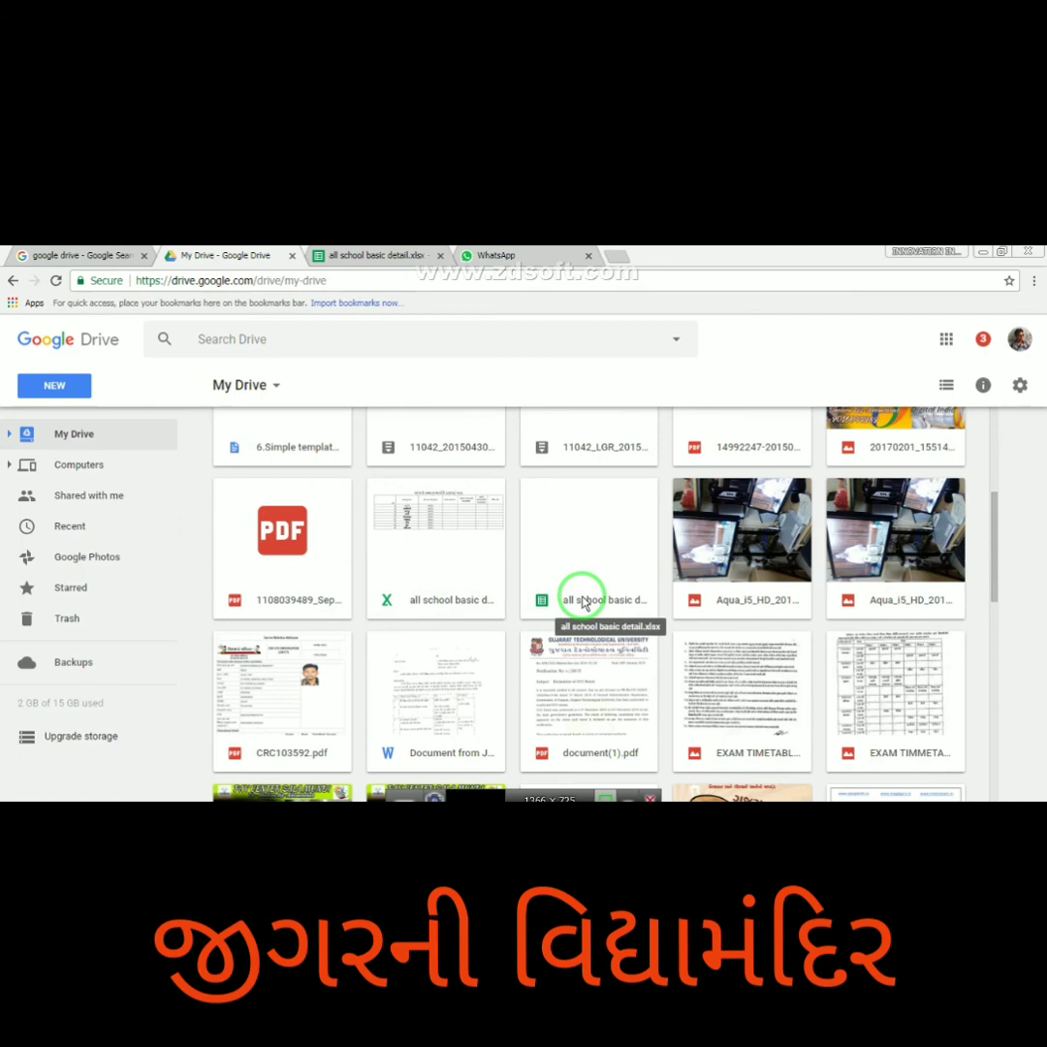
# Switch to the 'all school basic detail.xlsx' tab to see the phone-entered school codes and account numbers
pyautogui.click(357, 256)
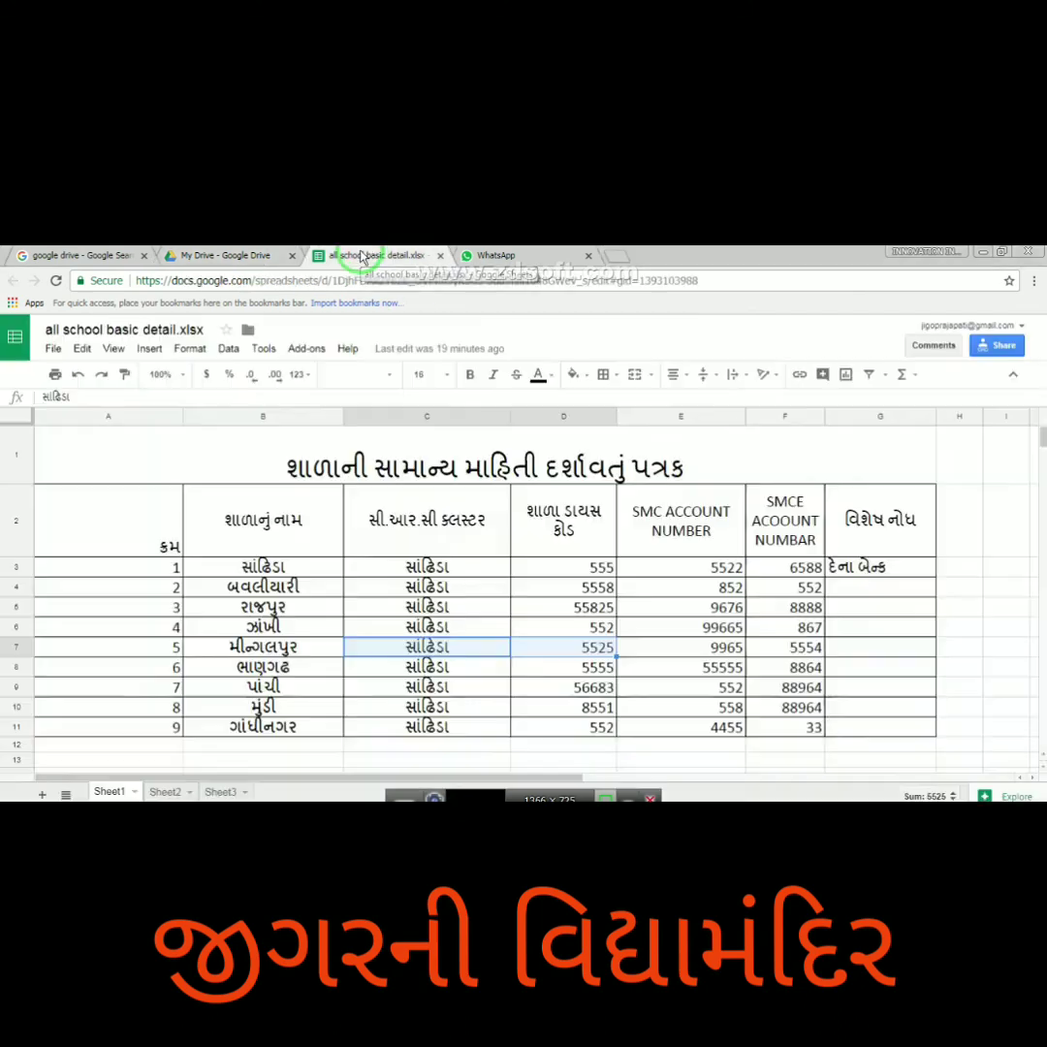